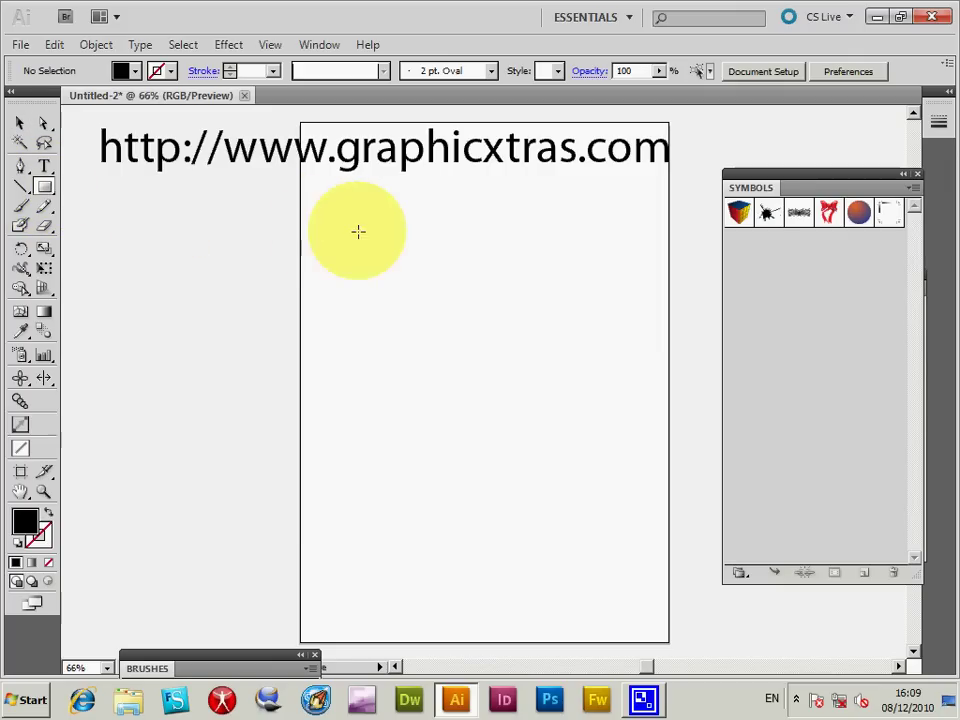
# Draw a large rectangle, fill it red from the Fill swatches, and enlarge it slightly by its corner
pyautogui.moveTo(323, 214); pyautogui.dragTo(622, 478)
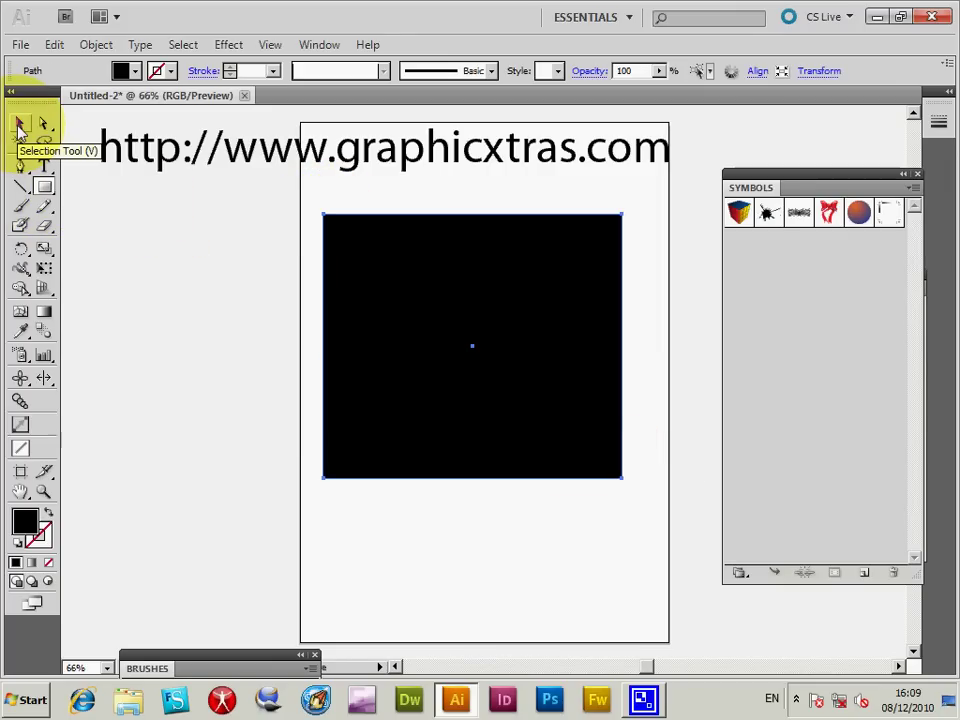
pyautogui.click(134, 71)
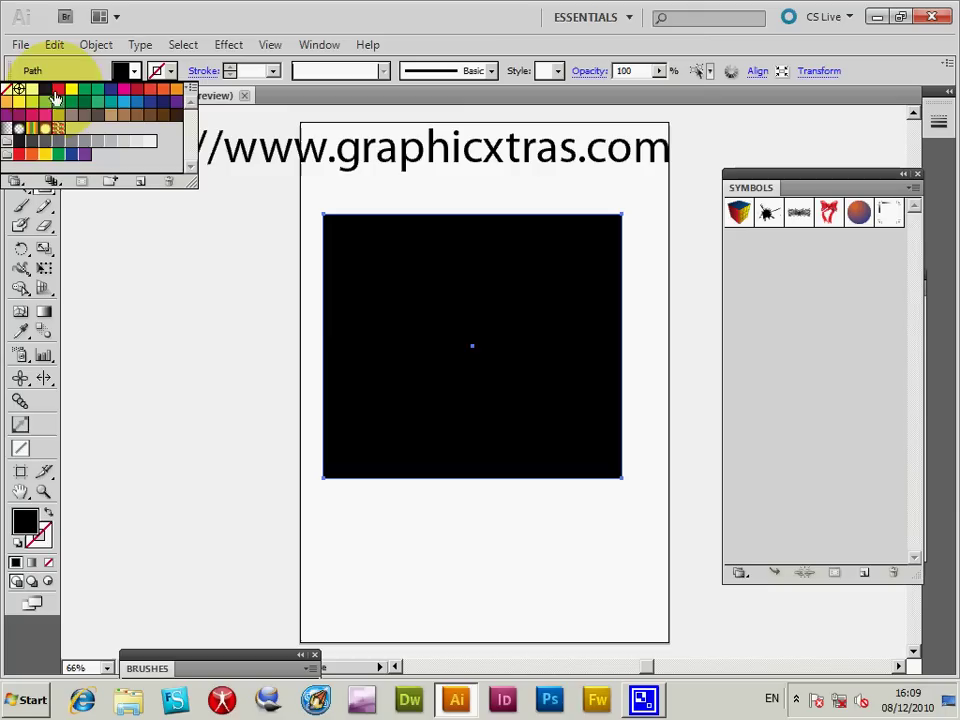
pyautogui.click(62, 92)
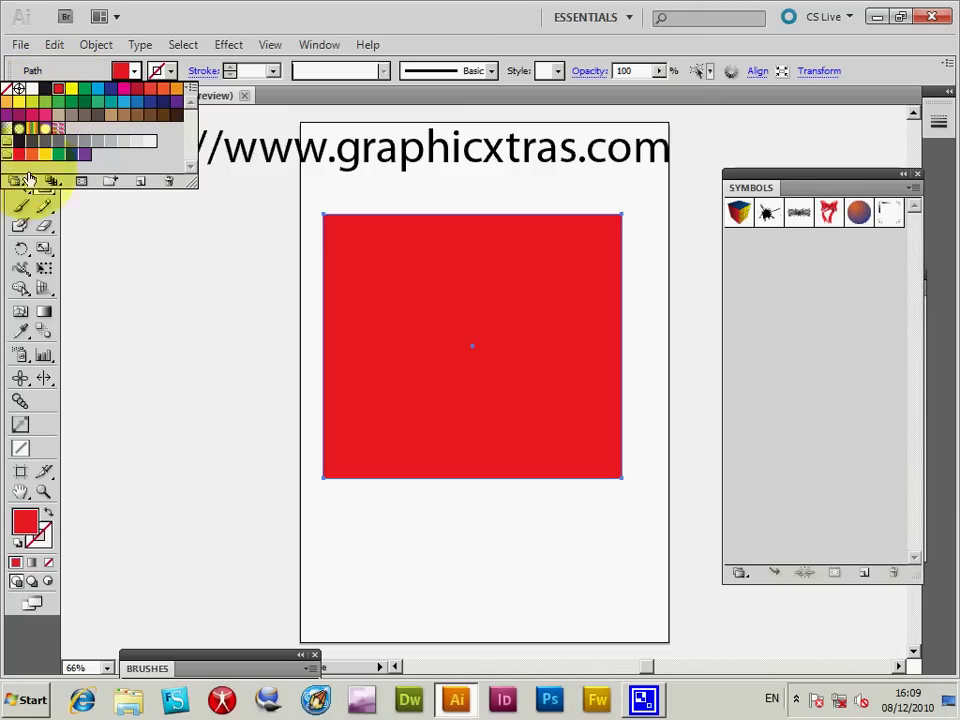
pyautogui.click(8, 224)
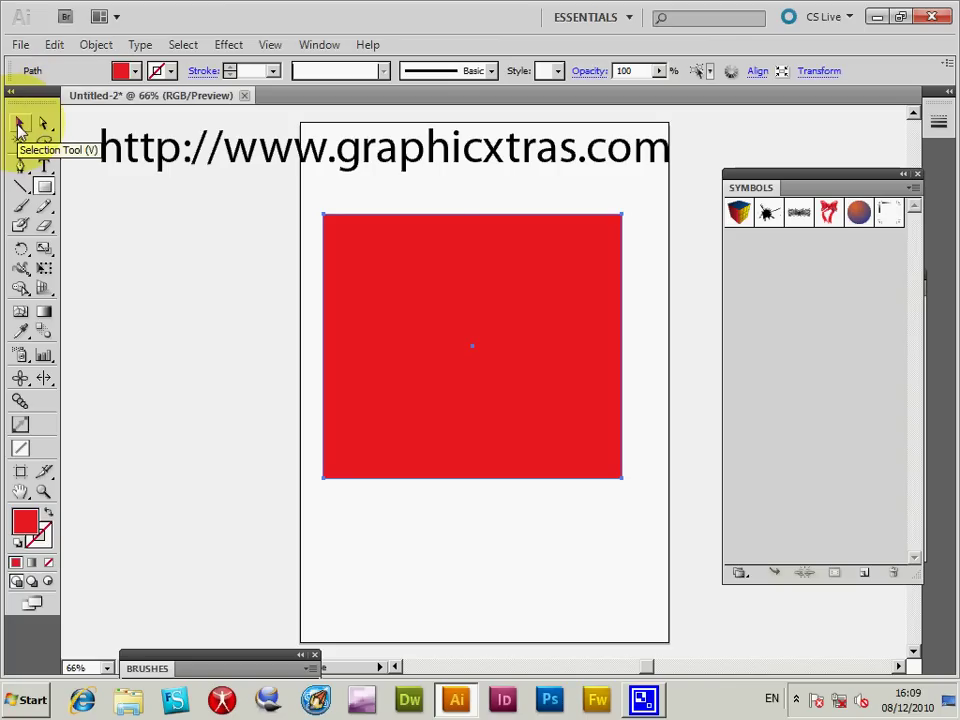
pyautogui.click(19, 127)
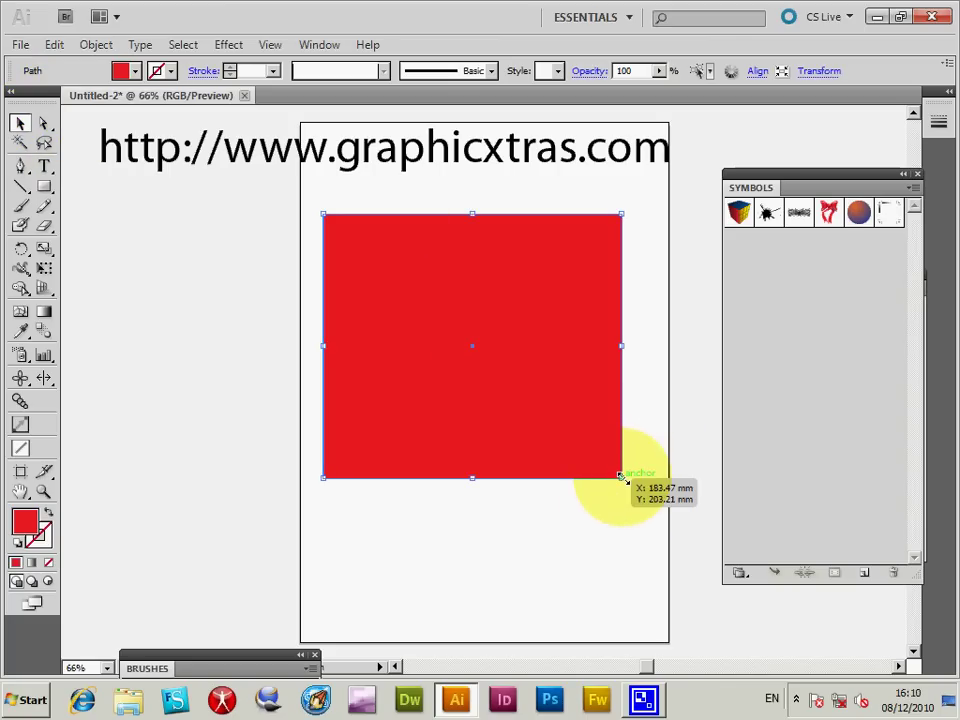
pyautogui.moveTo(620, 476); pyautogui.dragTo(632, 490)
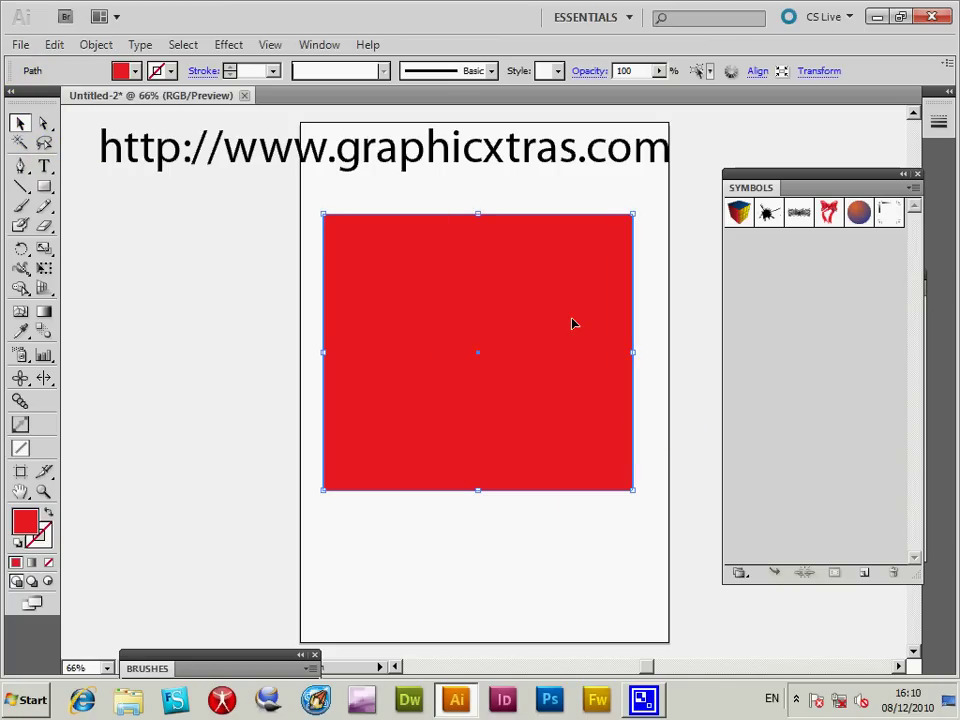
# Apply Effect > 3D > Extrude & Bevel with Preview on and rotate the square to a custom angle
pyautogui.click(240, 47)
pyautogui.moveTo(252, 148)
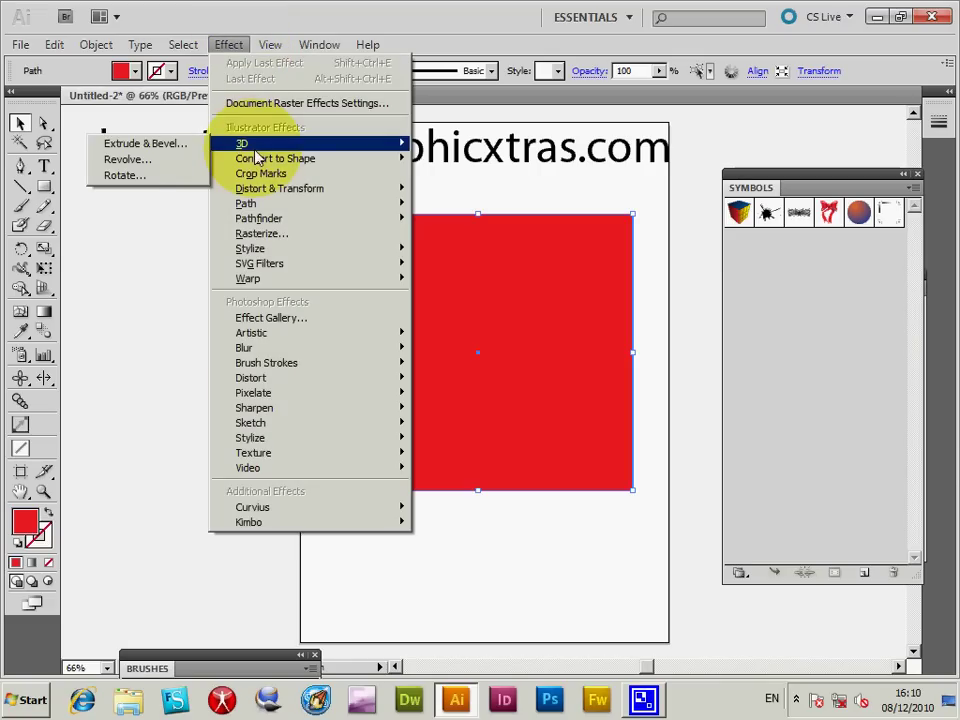
pyautogui.click(142, 145)
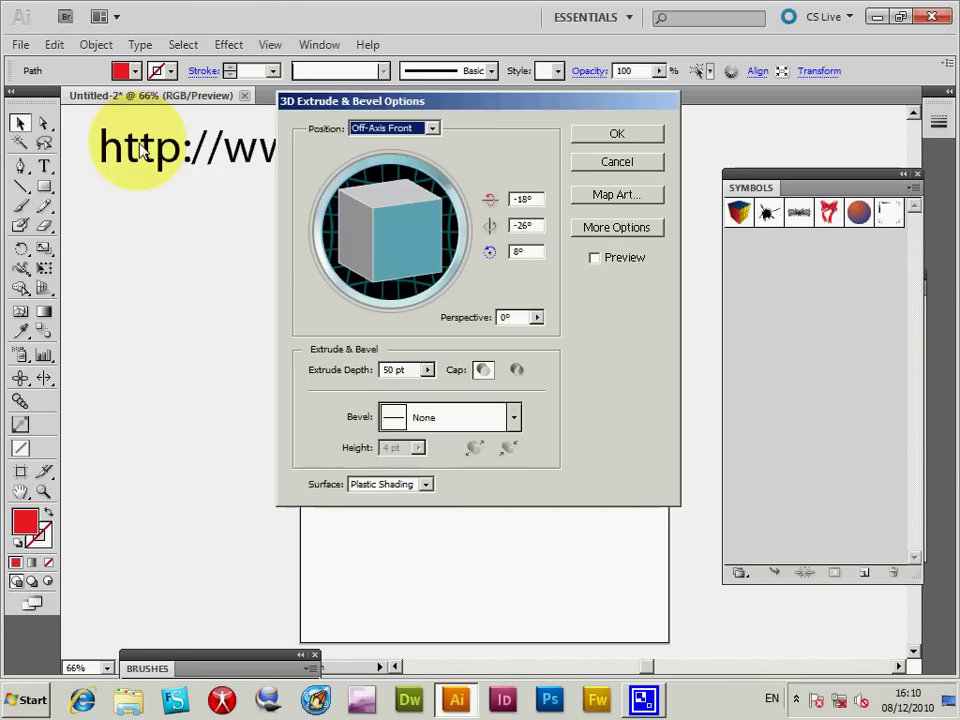
pyautogui.moveTo(456, 105); pyautogui.dragTo(431, 218)
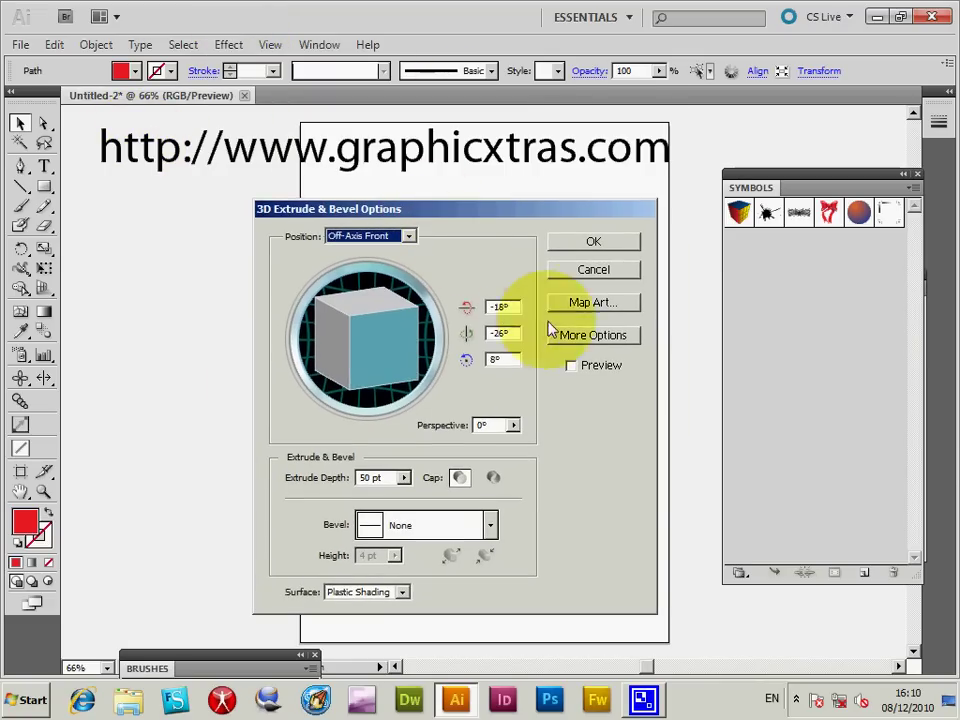
pyautogui.click(570, 366)
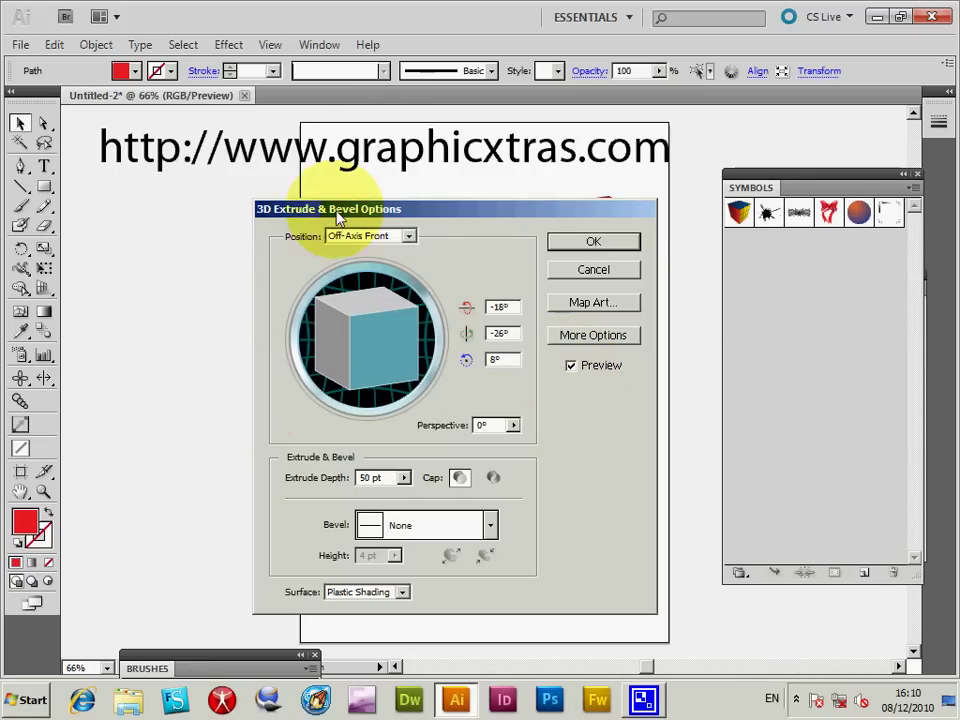
pyautogui.moveTo(339, 208); pyautogui.dragTo(562, 185)
pyautogui.moveTo(602, 356); pyautogui.dragTo(604, 330)
# Set Extrude Depth to 769 pt, choose the Complex 1 bevel, and raise bevel height to 33 pt
pyautogui.click(627, 454)
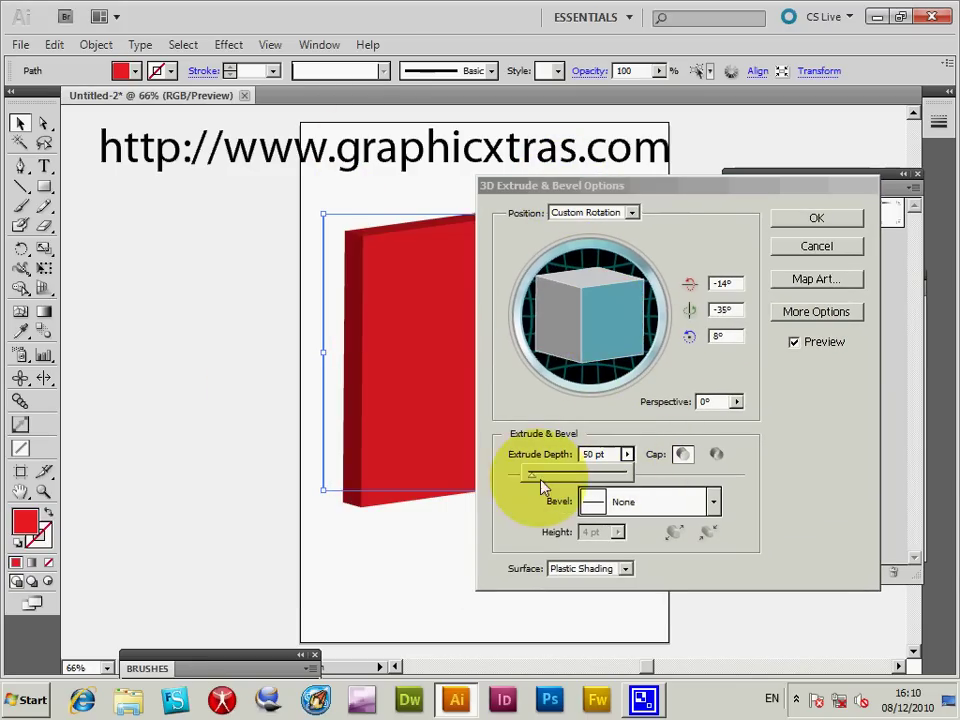
pyautogui.moveTo(514, 474); pyautogui.dragTo(556, 474)
pyautogui.click(717, 508)
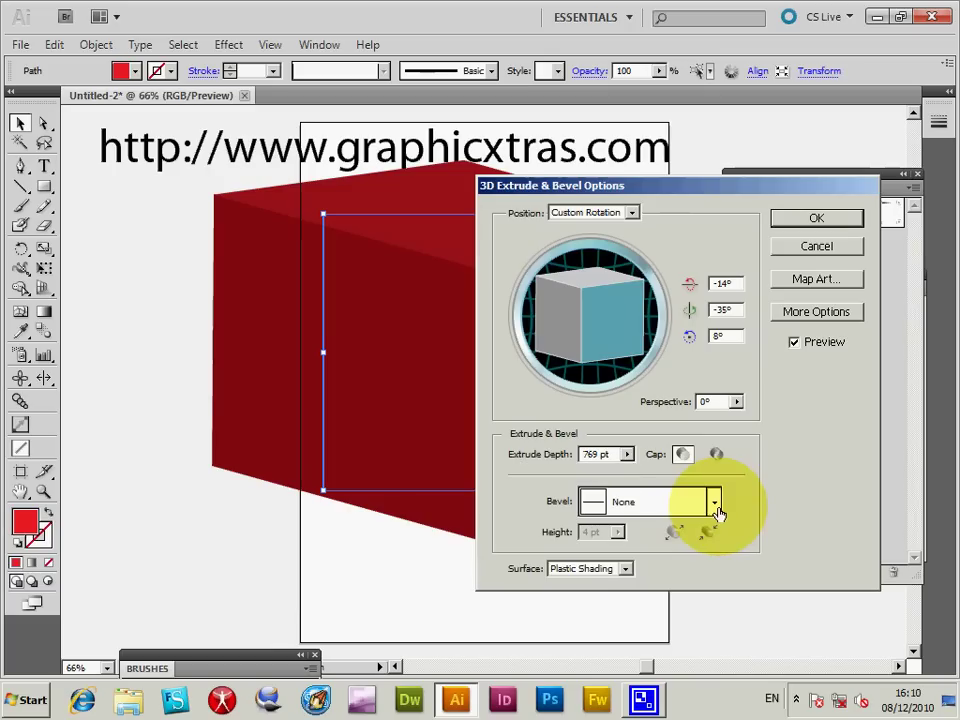
pyautogui.click(711, 510)
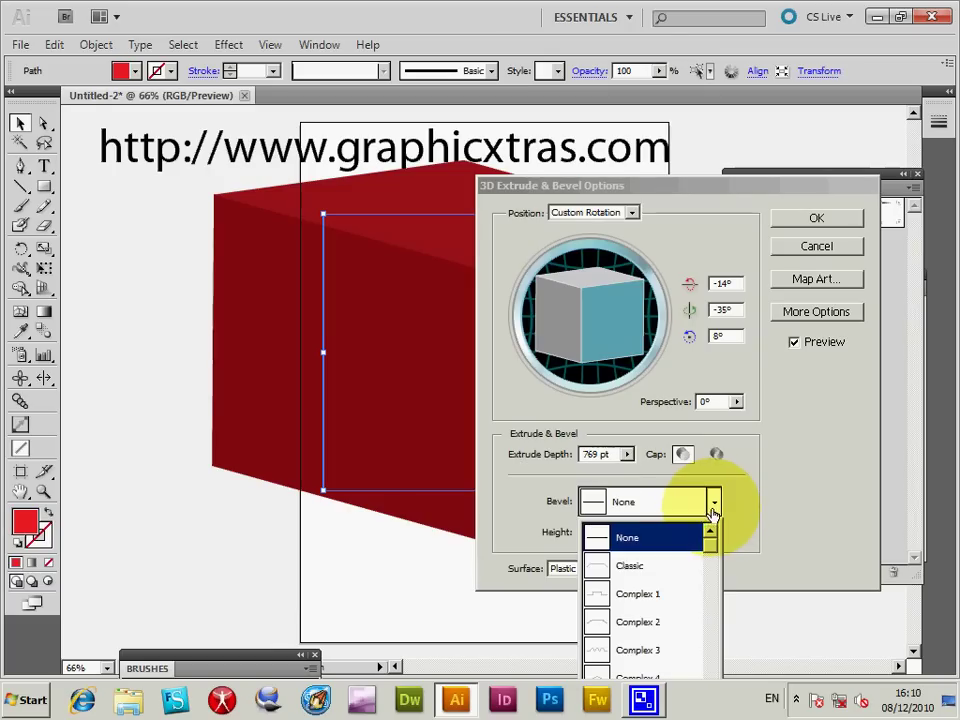
pyautogui.click(651, 600)
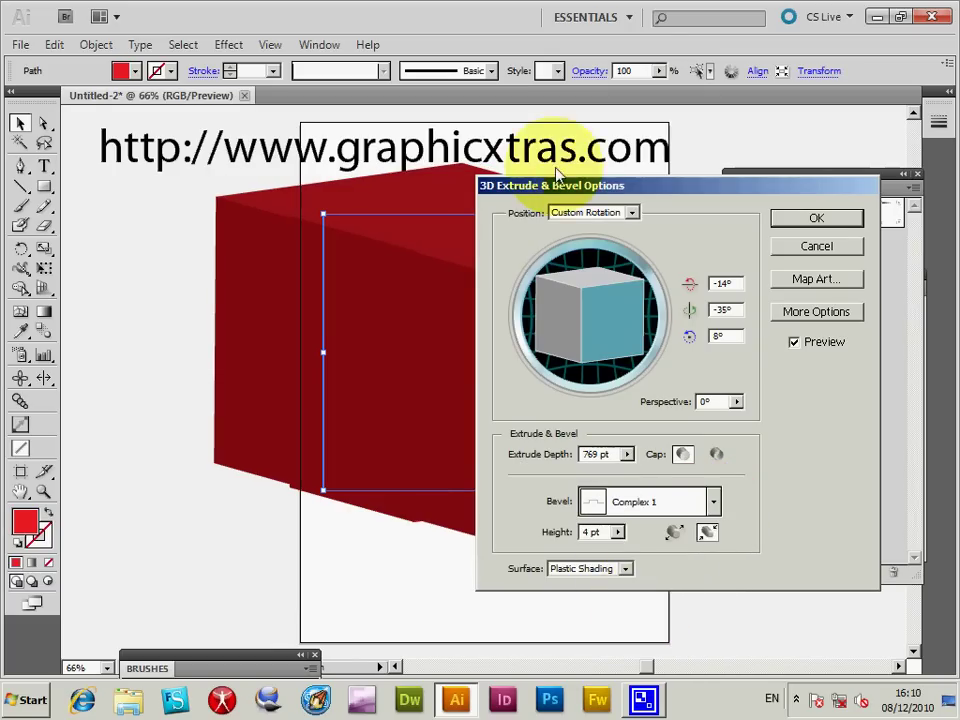
pyautogui.moveTo(556, 190); pyautogui.dragTo(670, 140)
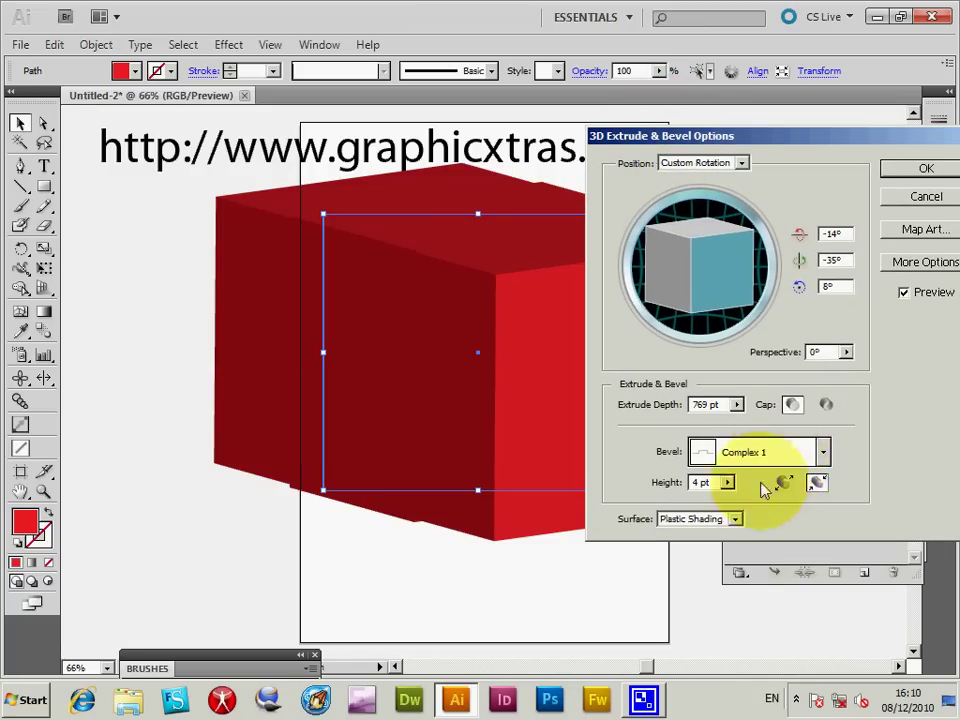
pyautogui.click(727, 482)
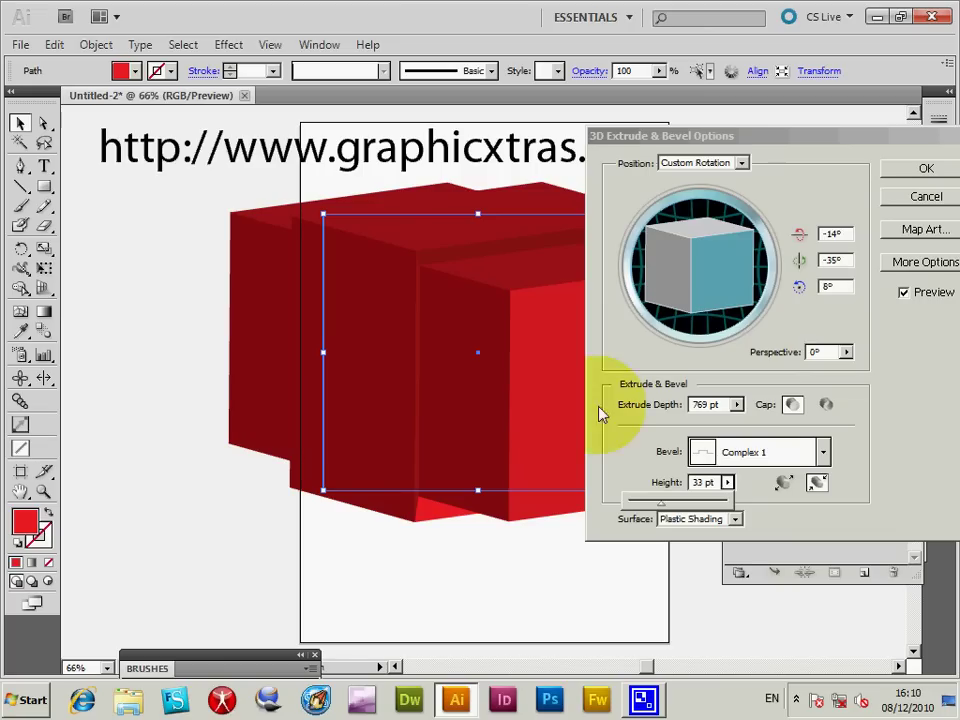
pyautogui.click(927, 203)
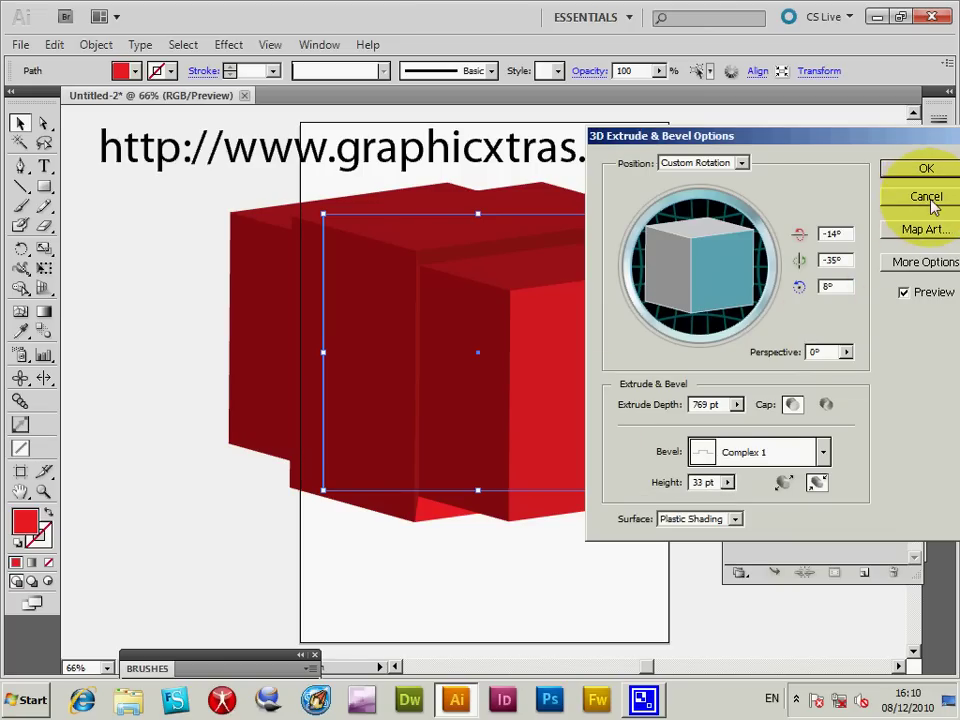
# Cancel the 3D effect and pick Bevels.ai in the File > Open dialog
pyautogui.click(927, 198)
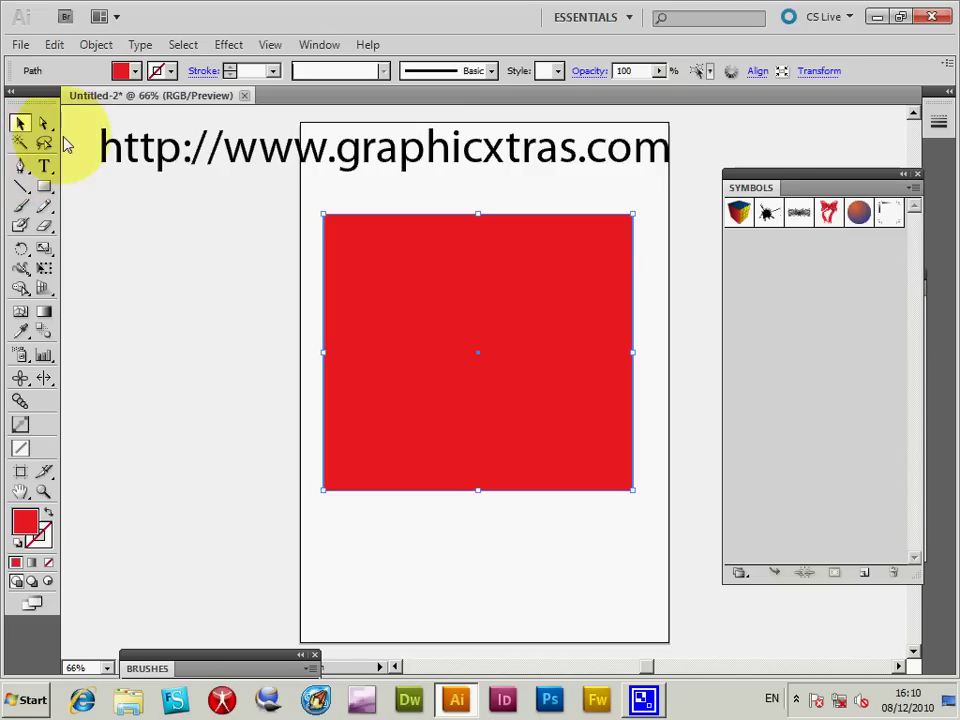
pyautogui.click(22, 44)
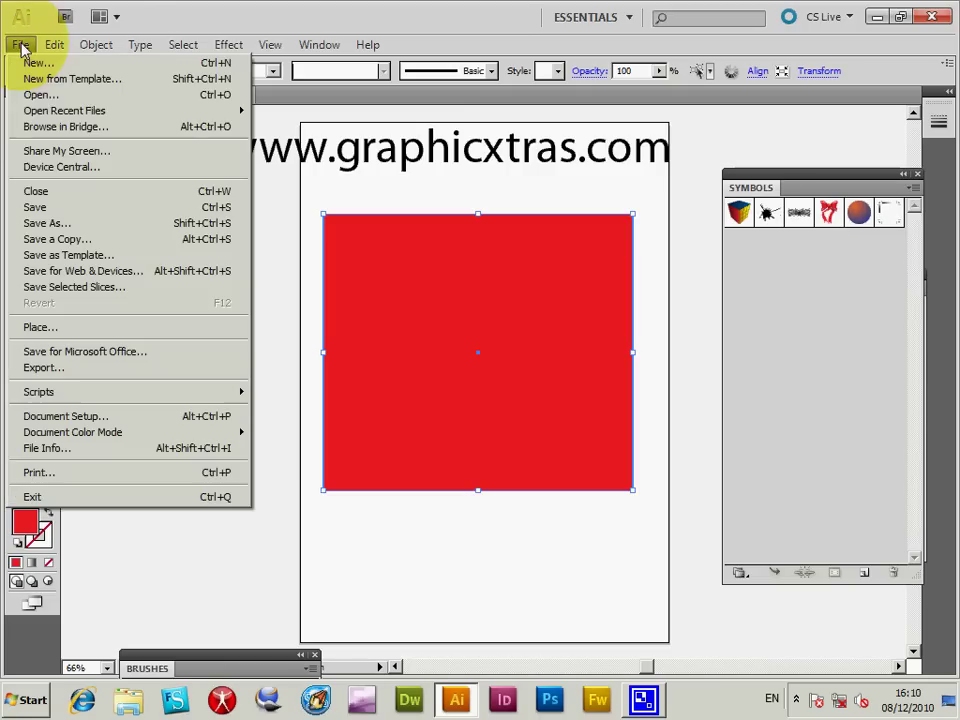
pyautogui.click(40, 95)
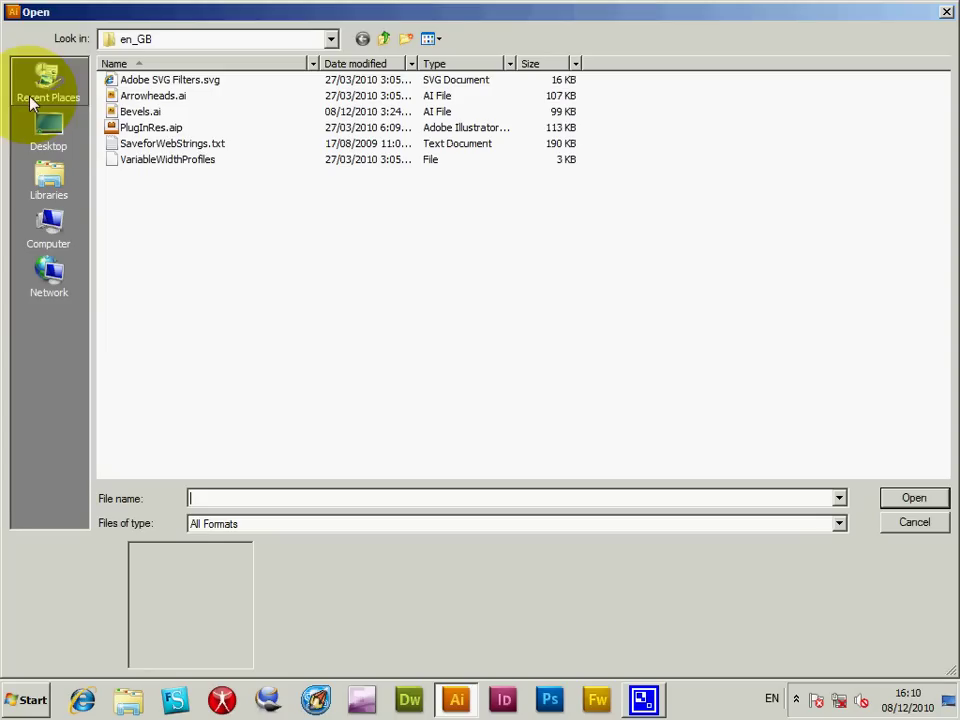
pyautogui.click(140, 111)
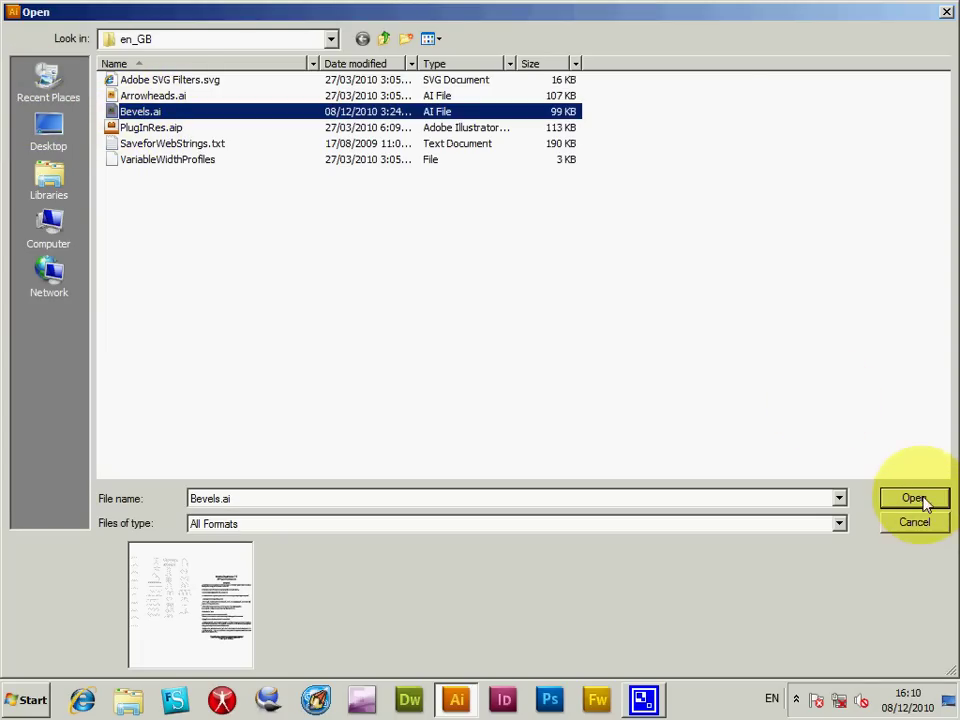
# Confirm the location is the en_GB resources folder and reselect Bevels.ai
pyautogui.click(160, 42)
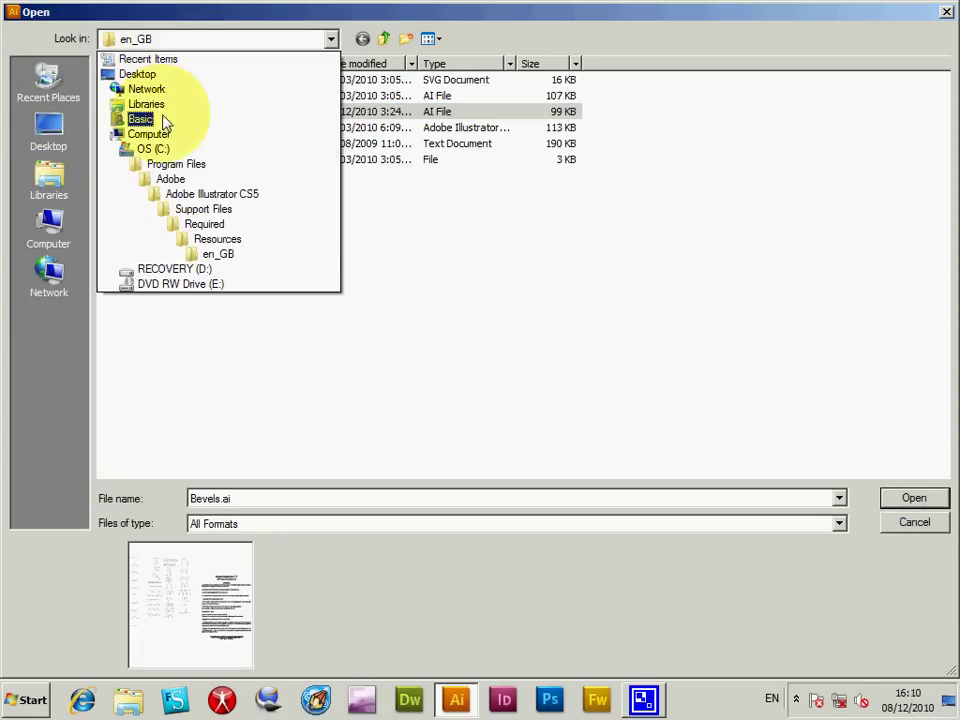
pyautogui.click(218, 254)
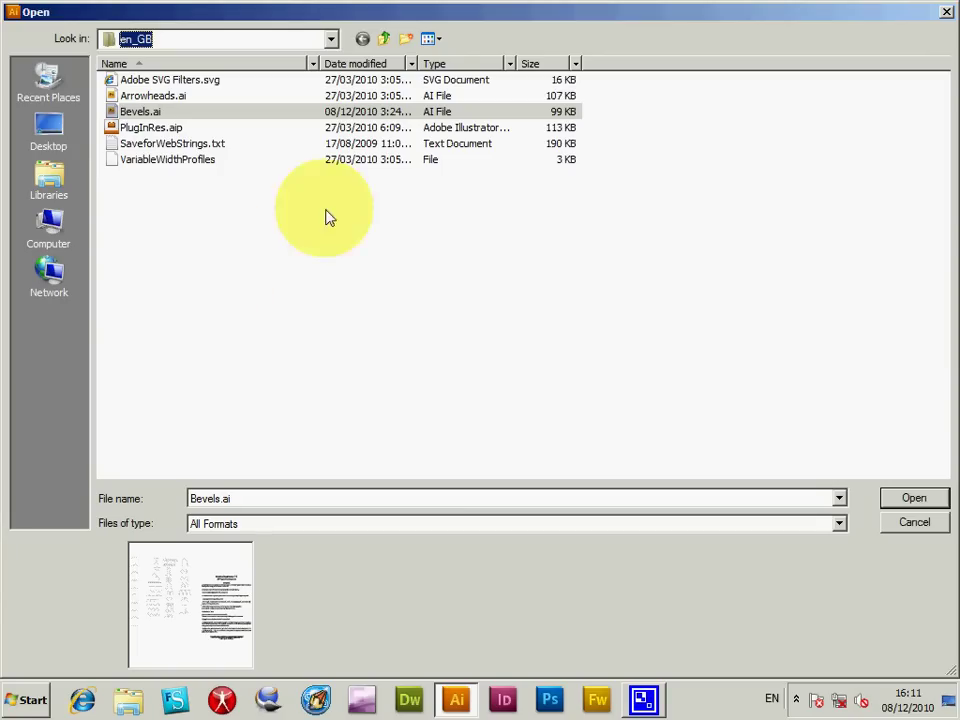
pyautogui.click(135, 112)
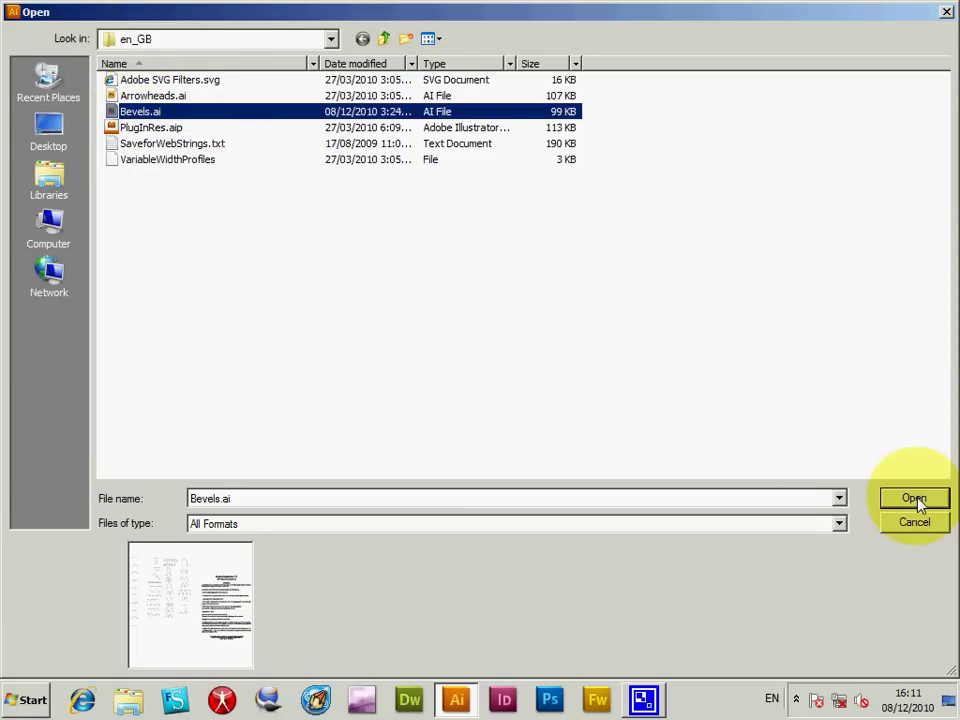
# Check the Users group's security permissions on Bevels.ai, then open the file
pyautogui.rightClick(140, 117)
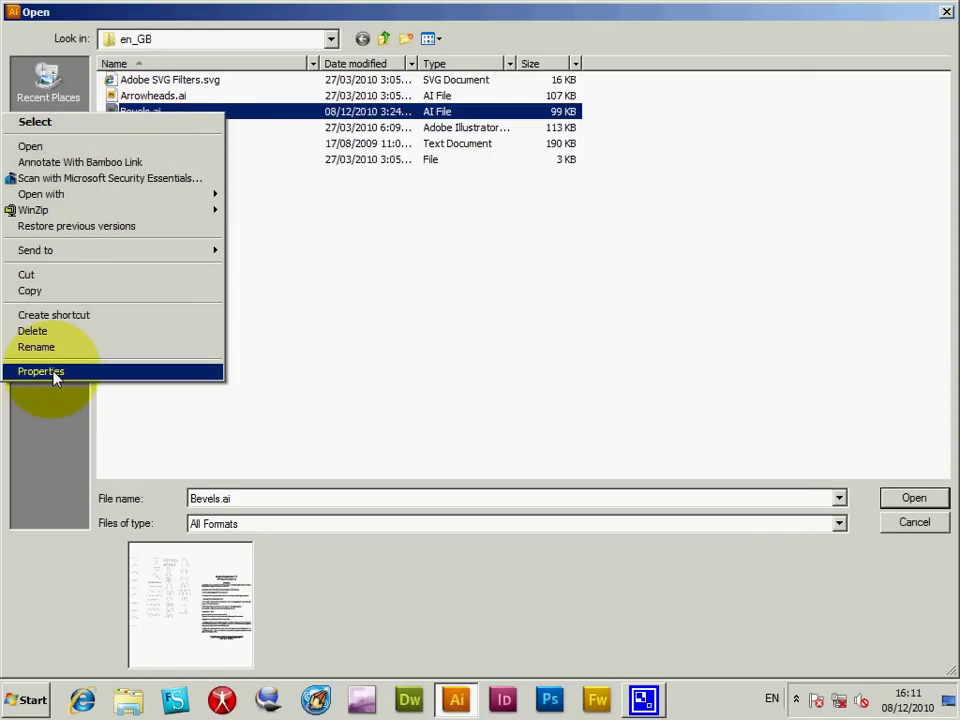
pyautogui.click(56, 373)
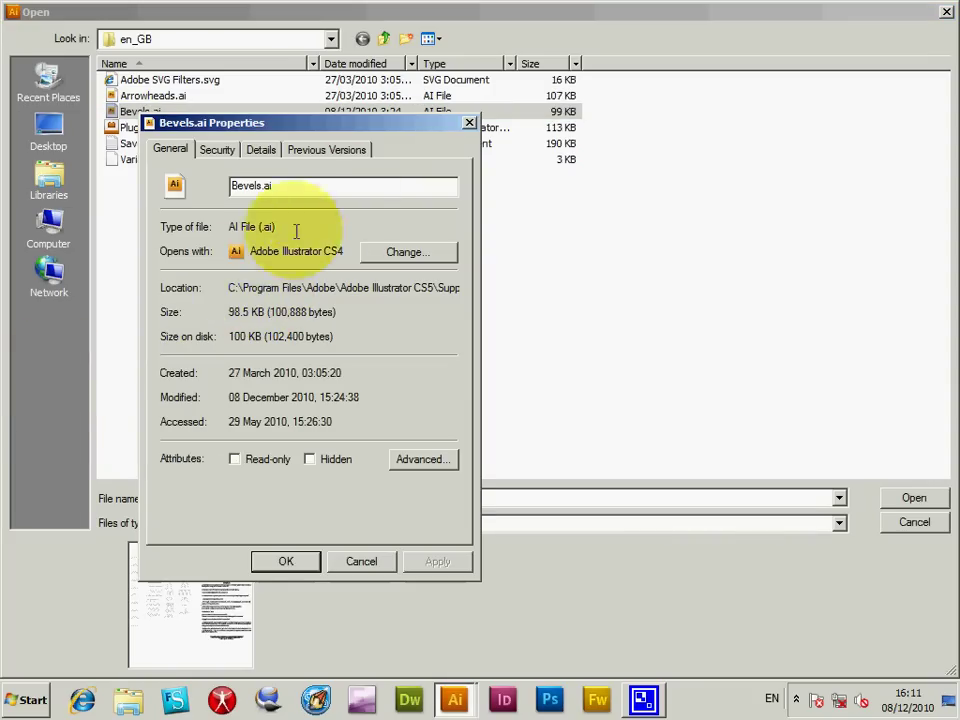
pyautogui.click(220, 152)
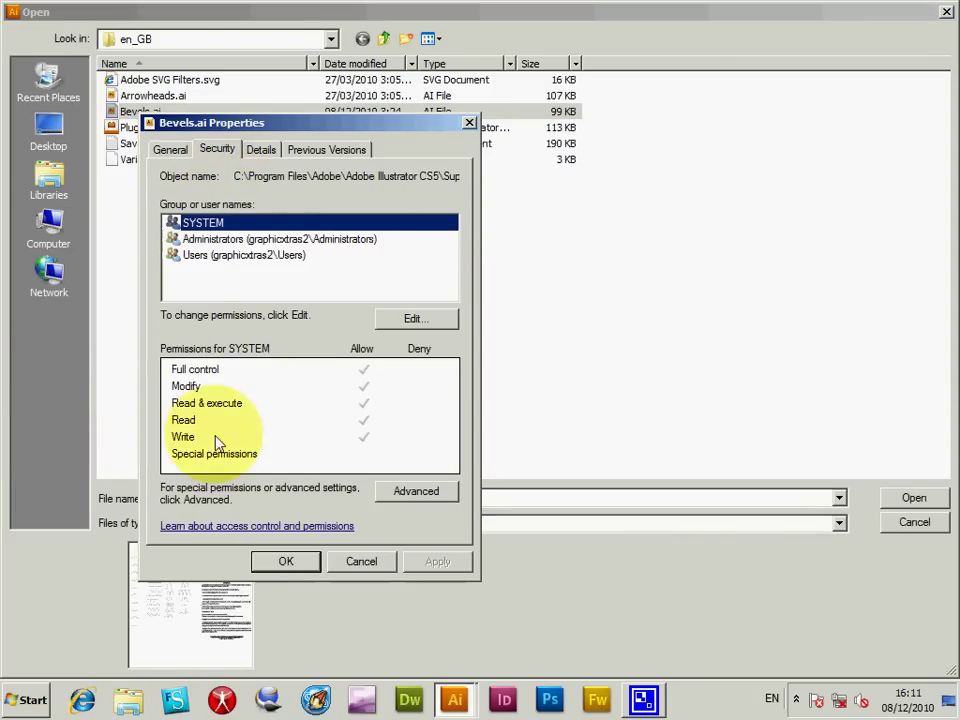
pyautogui.click(208, 257)
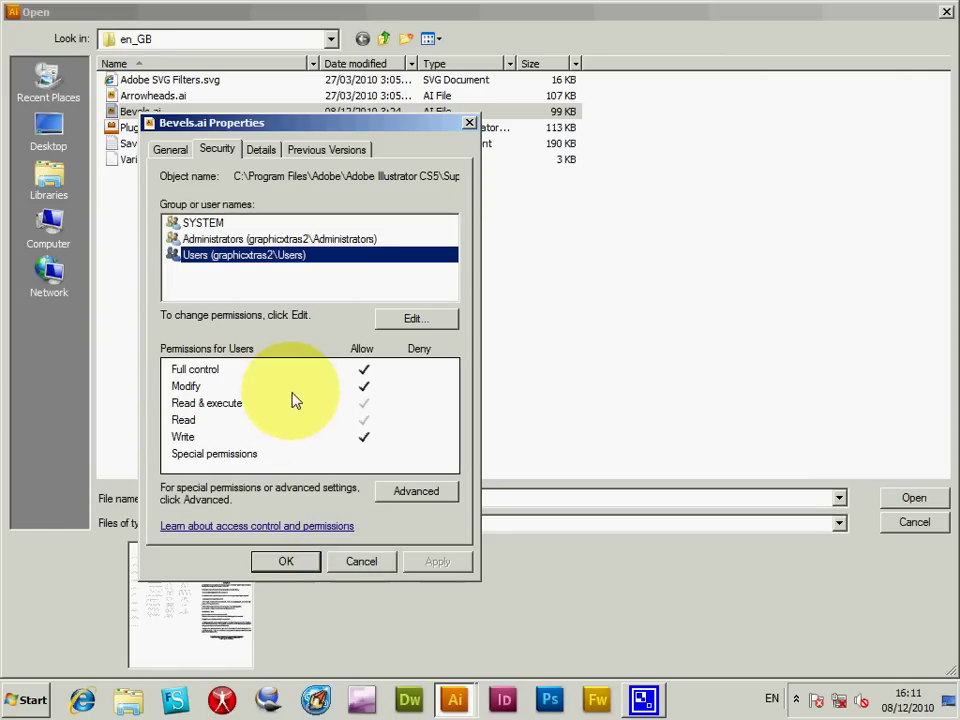
pyautogui.click(369, 567)
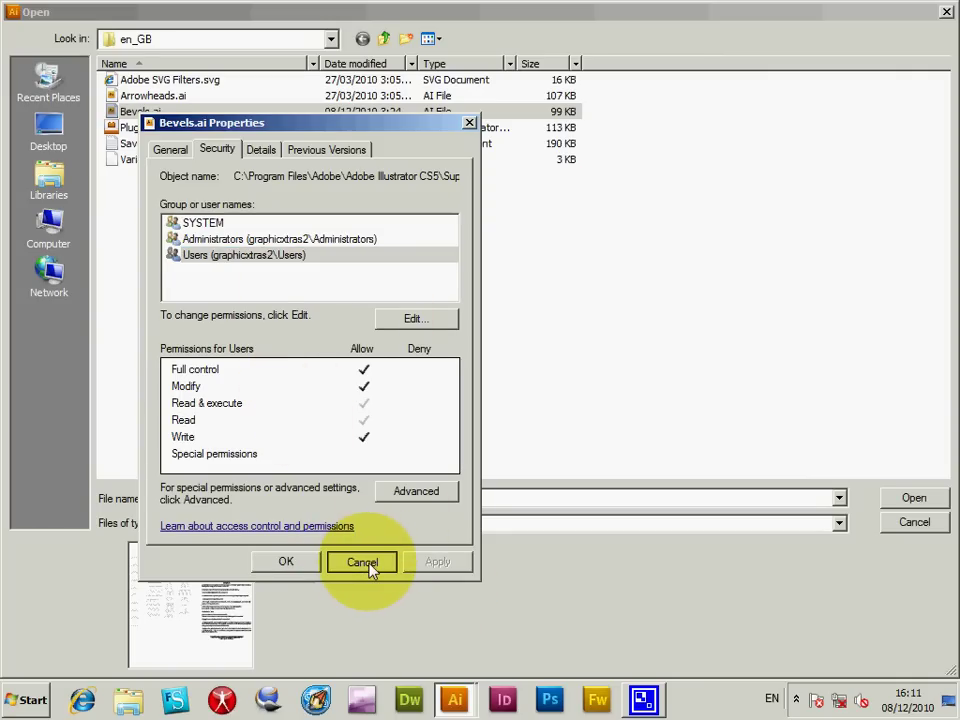
pyautogui.click(910, 497)
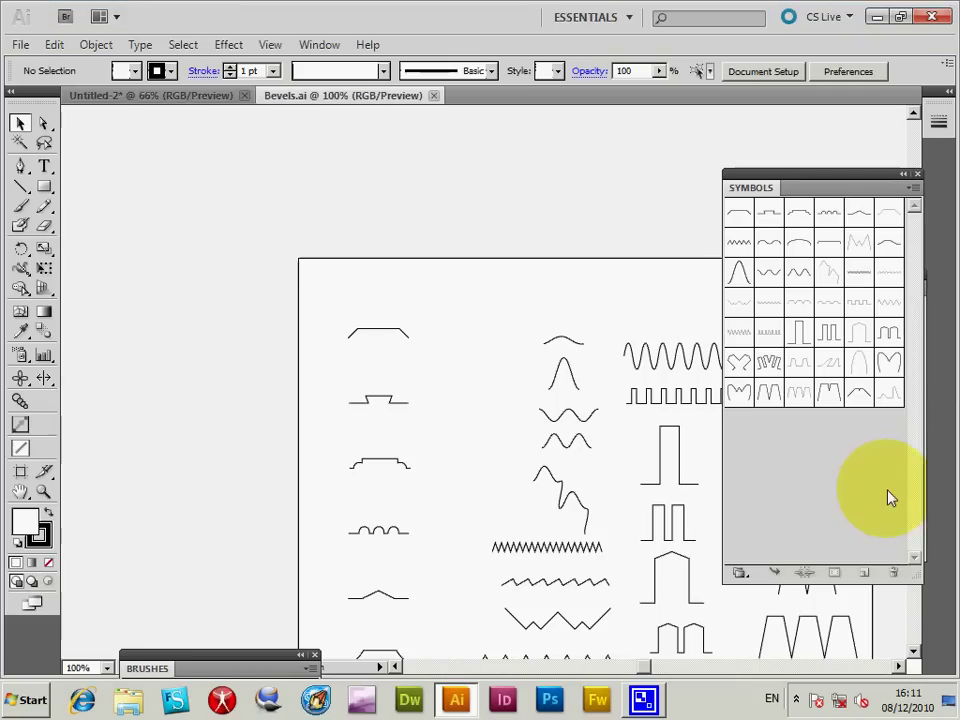
pyautogui.scroll(-3, 178, 358)
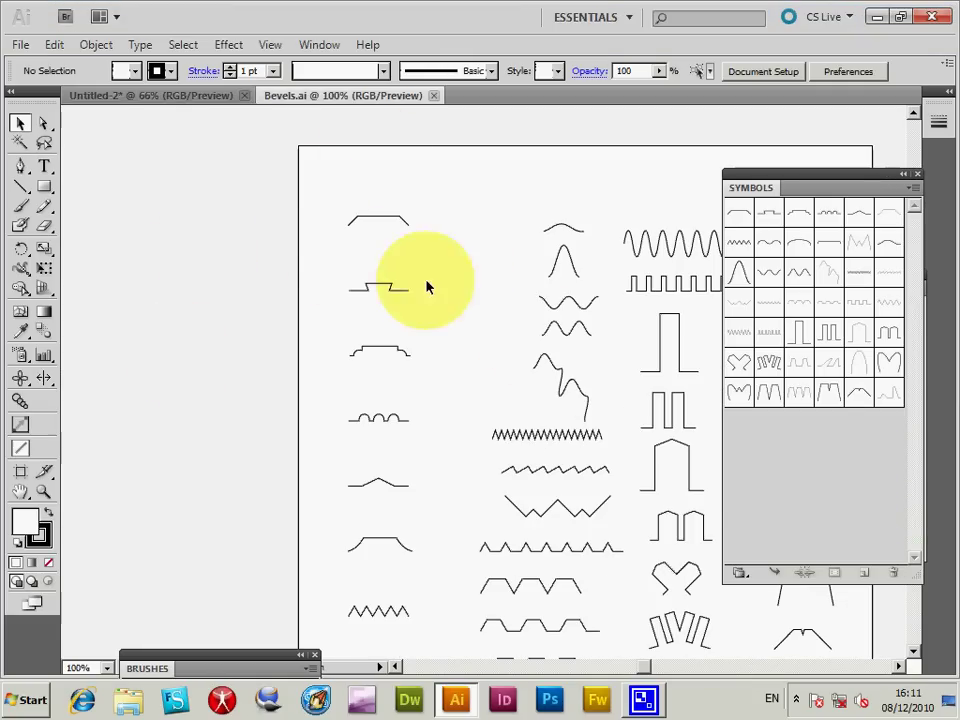
pyautogui.moveTo(338, 175); pyautogui.dragTo(444, 638)
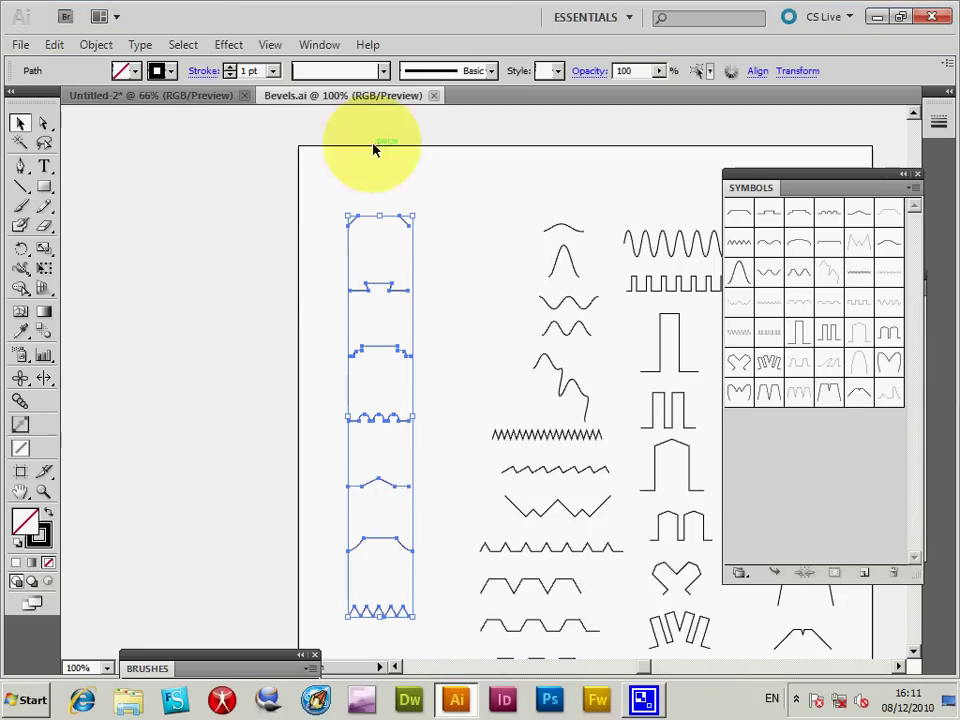
pyautogui.click(575, 235)
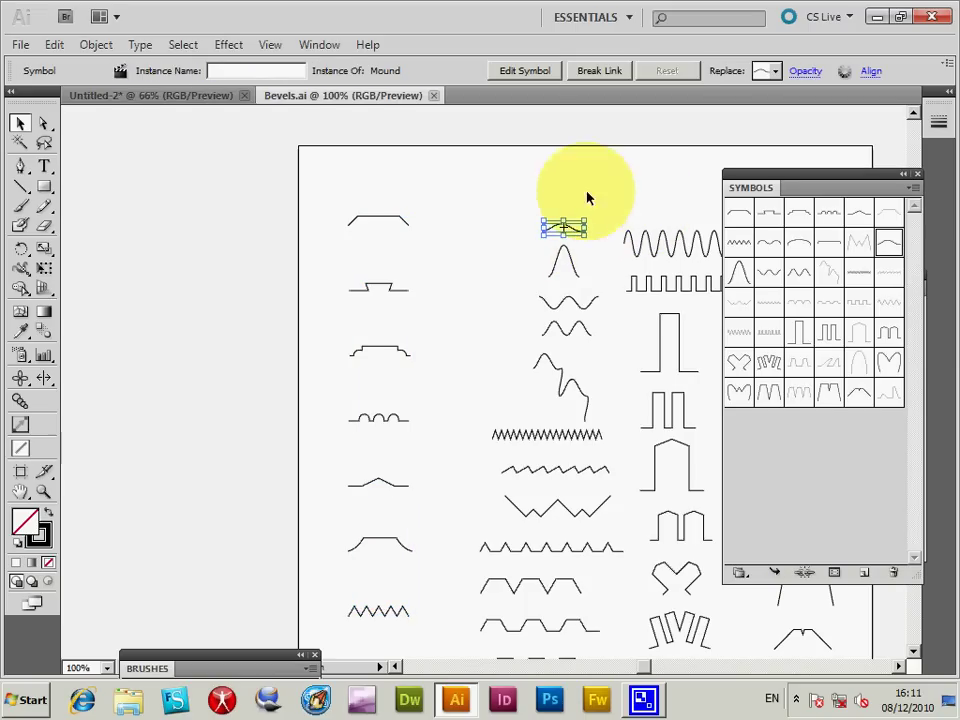
pyautogui.click(549, 193)
pyautogui.click(565, 230)
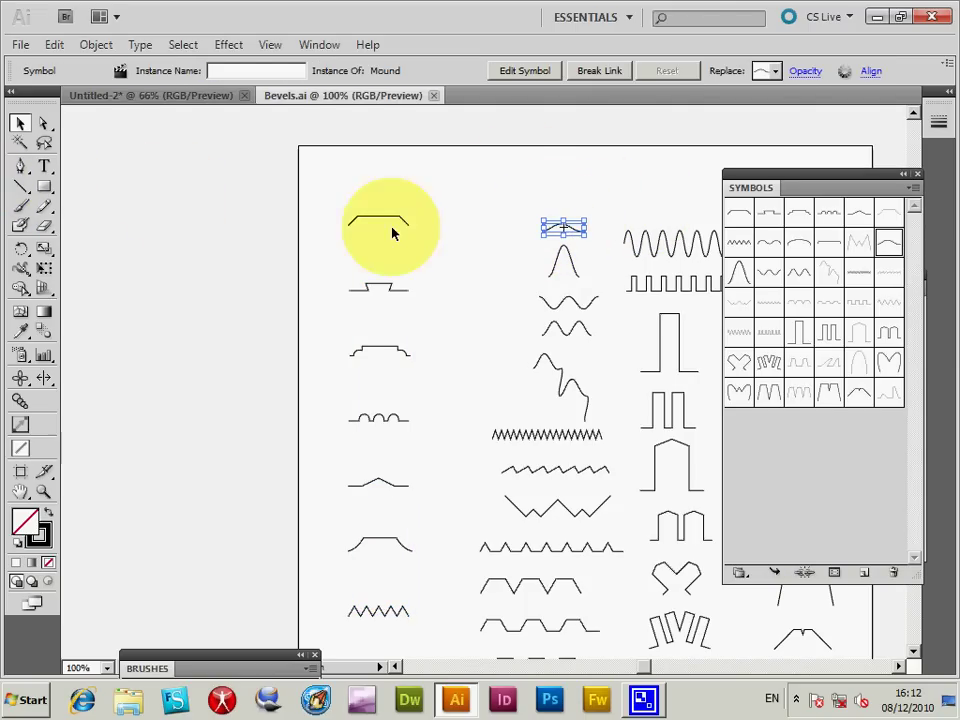
pyautogui.click(21, 187)
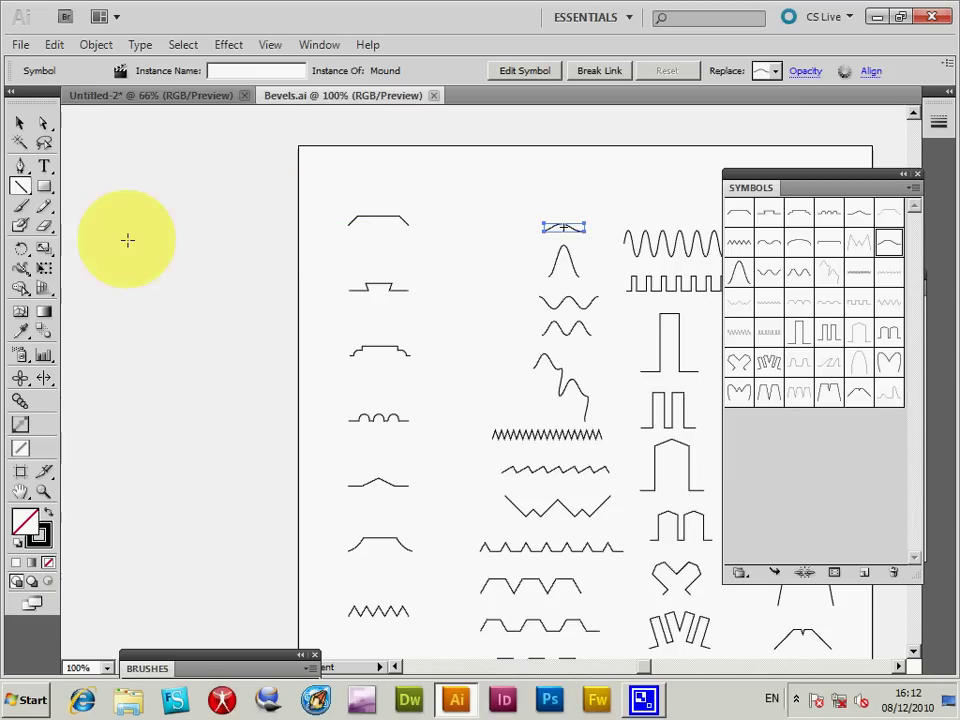
# Draw a line left of the artboard, tilt it diagonally, and mirror it into a zigzag
pyautogui.moveTo(107, 260); pyautogui.dragTo(279, 265)
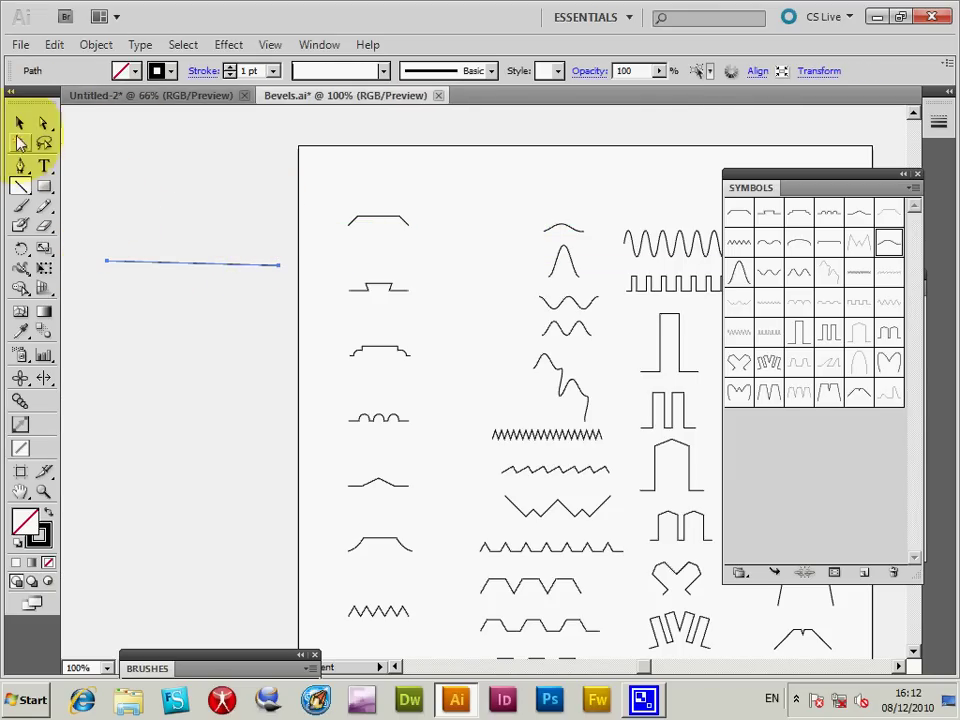
pyautogui.click(21, 125)
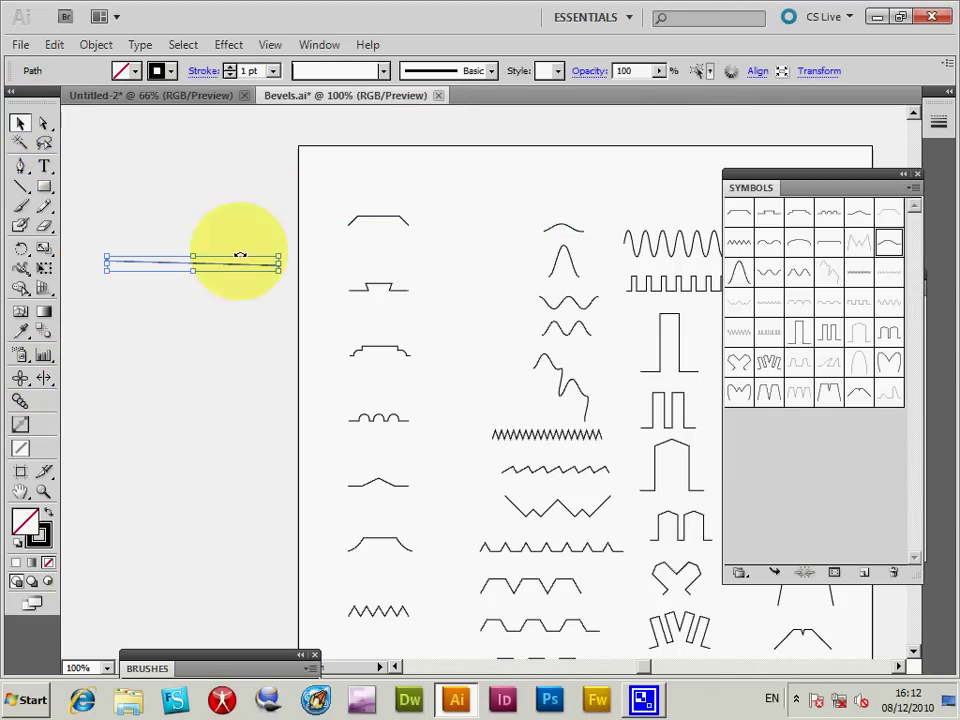
pyautogui.moveTo(282, 248); pyautogui.dragTo(256, 206)
pyautogui.click(44, 378)
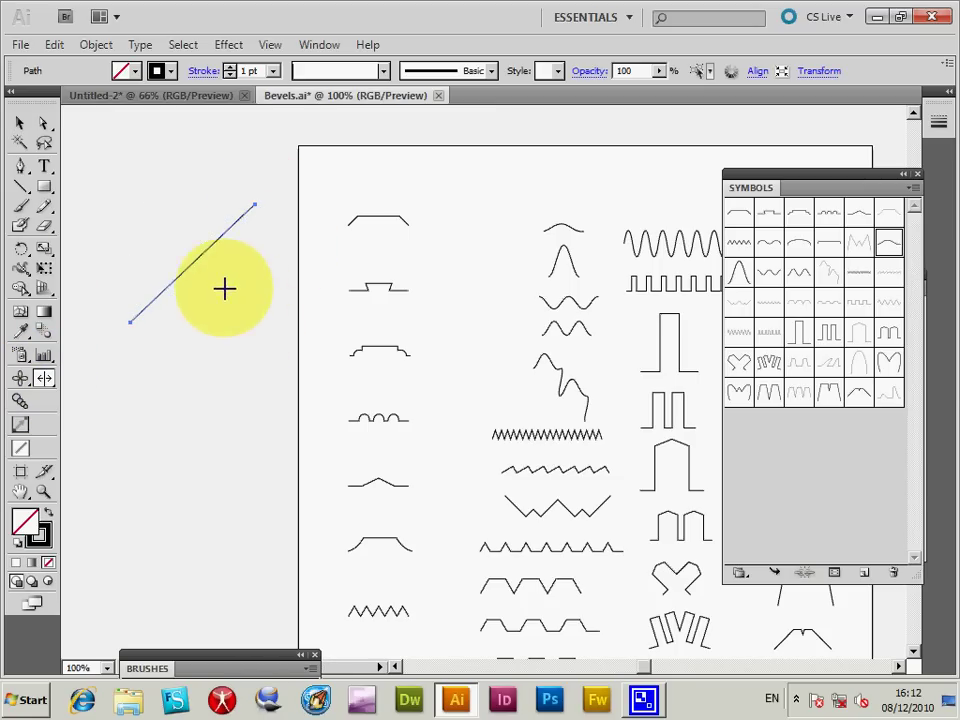
pyautogui.moveTo(225, 287); pyautogui.dragTo(128, 264)
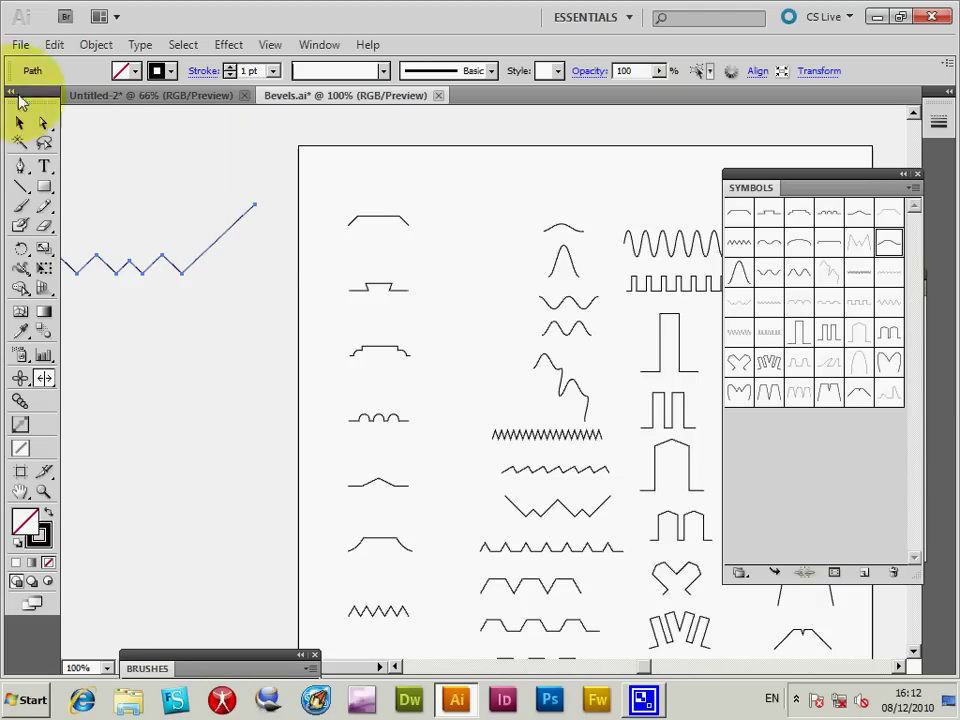
# Turn the zigzag upside down and nudge it slightly right and up
pyautogui.click(19, 122)
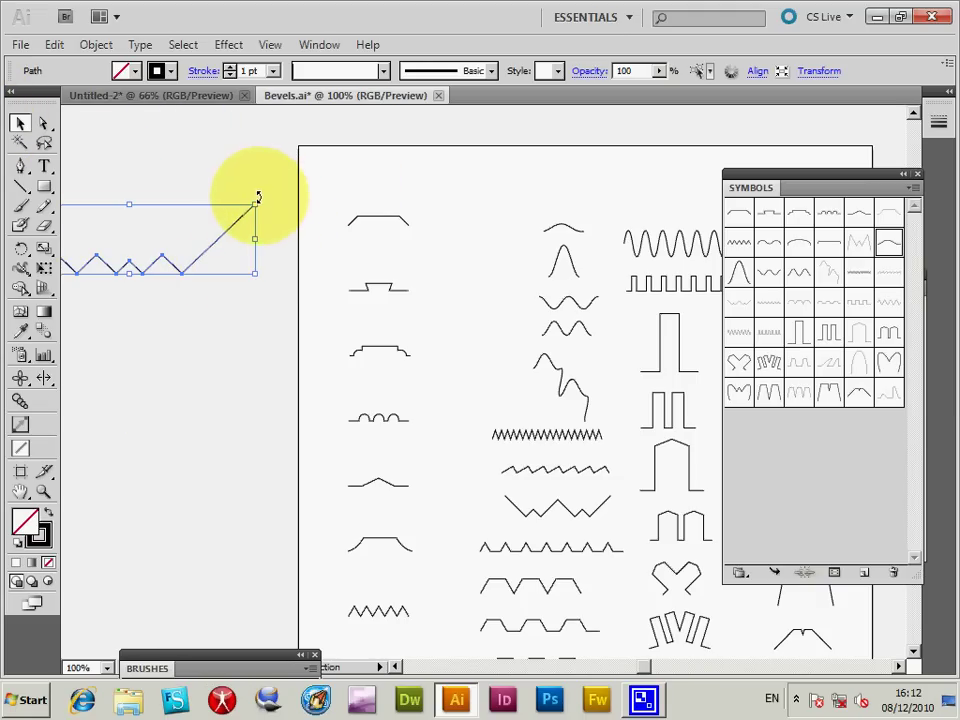
pyautogui.moveTo(257, 197); pyautogui.dragTo(223, 261)
pyautogui.click(656, 667)
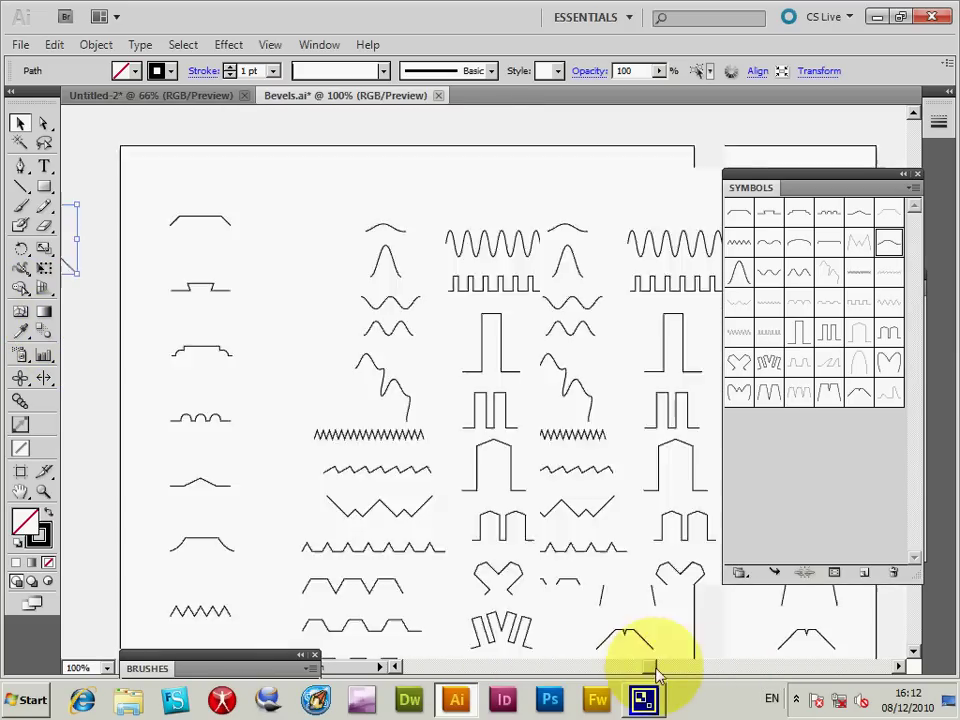
pyautogui.hscroll(-5, 656, 667)
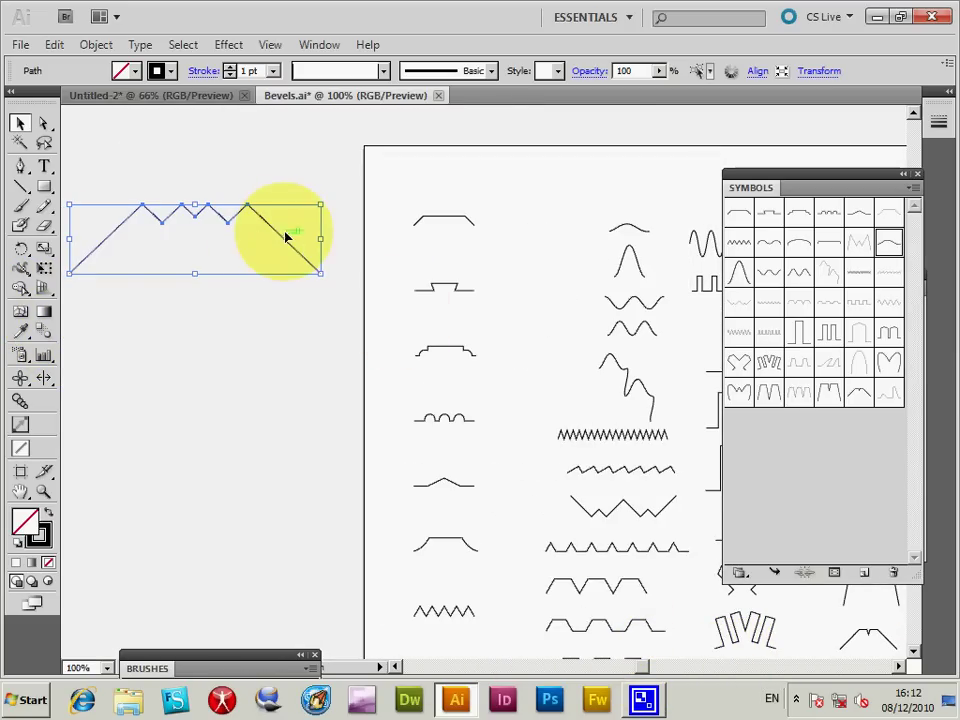
pyautogui.moveTo(306, 242); pyautogui.dragTo(344, 234)
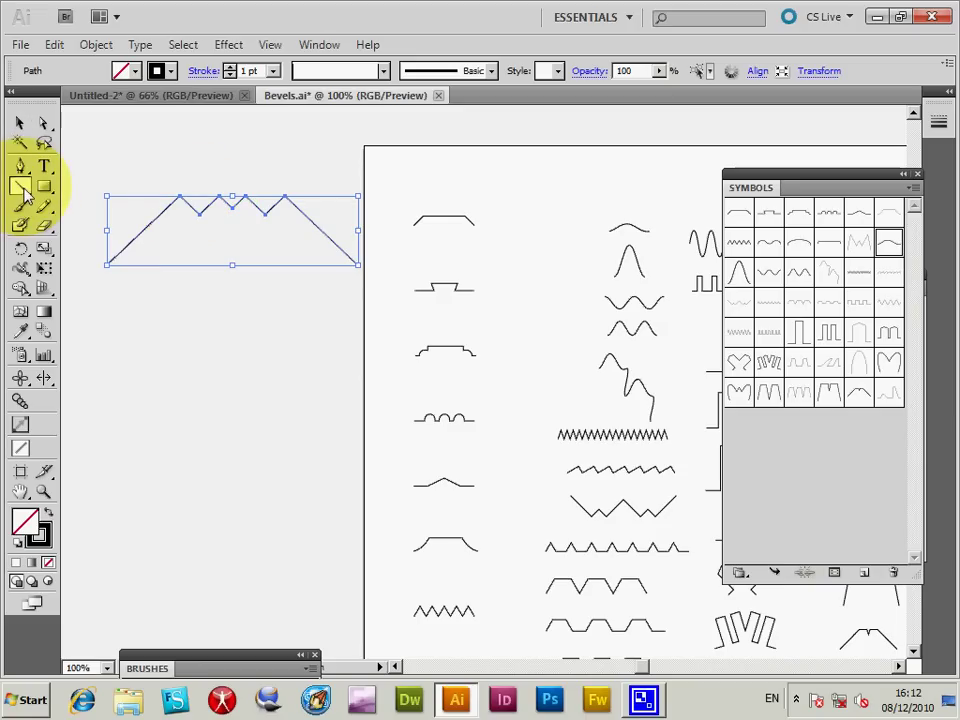
# Draw a short straight line below the zigzag and select it
pyautogui.click(22, 188)
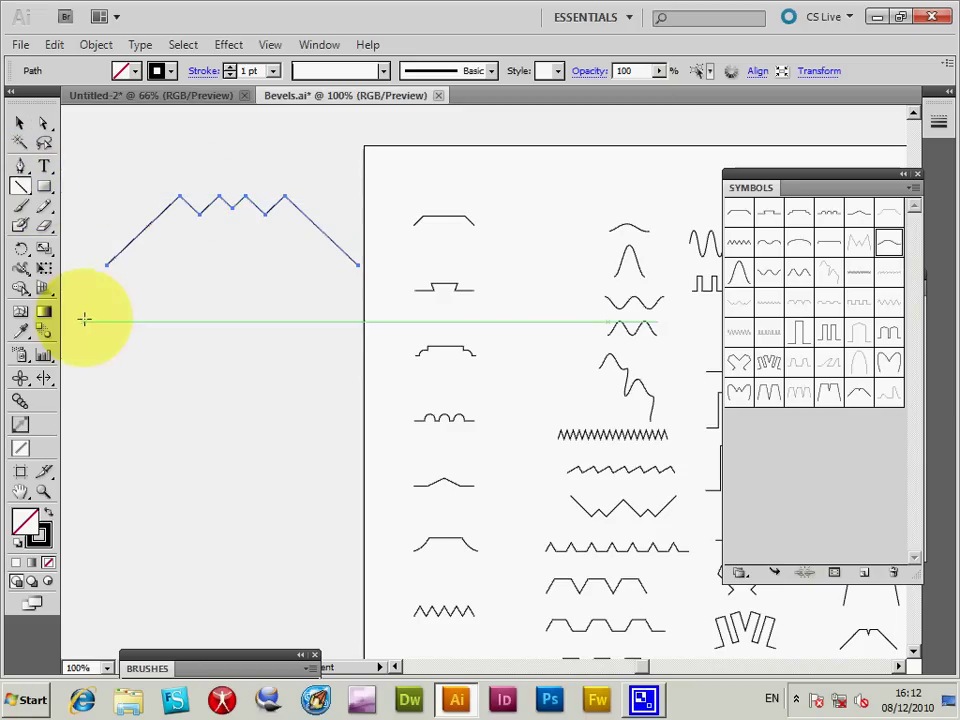
pyautogui.moveTo(106, 328); pyautogui.dragTo(266, 335)
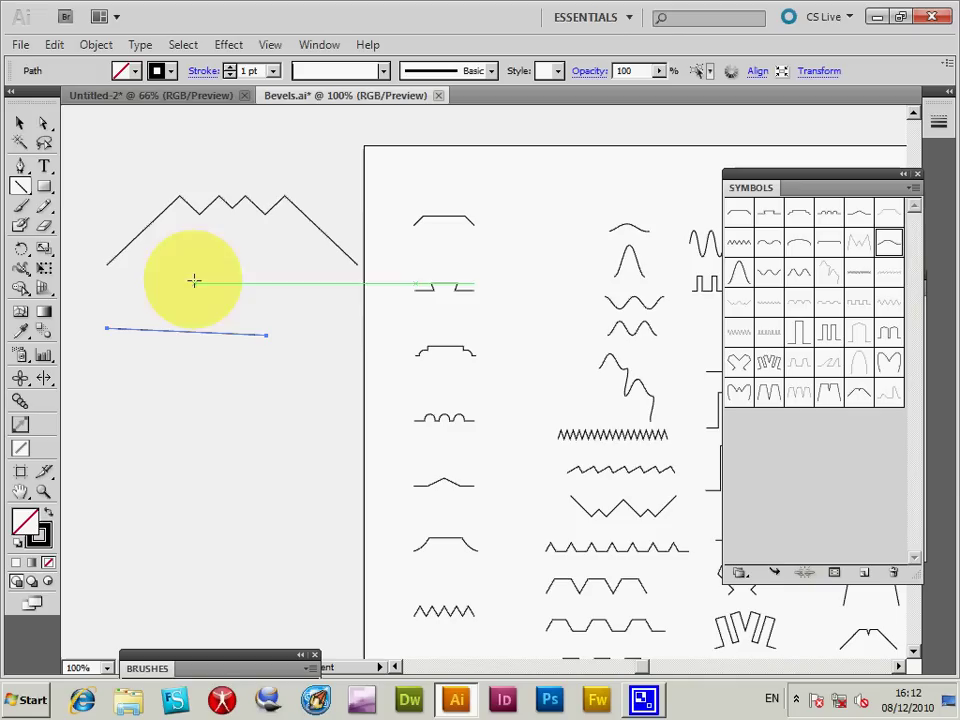
pyautogui.click(19, 125)
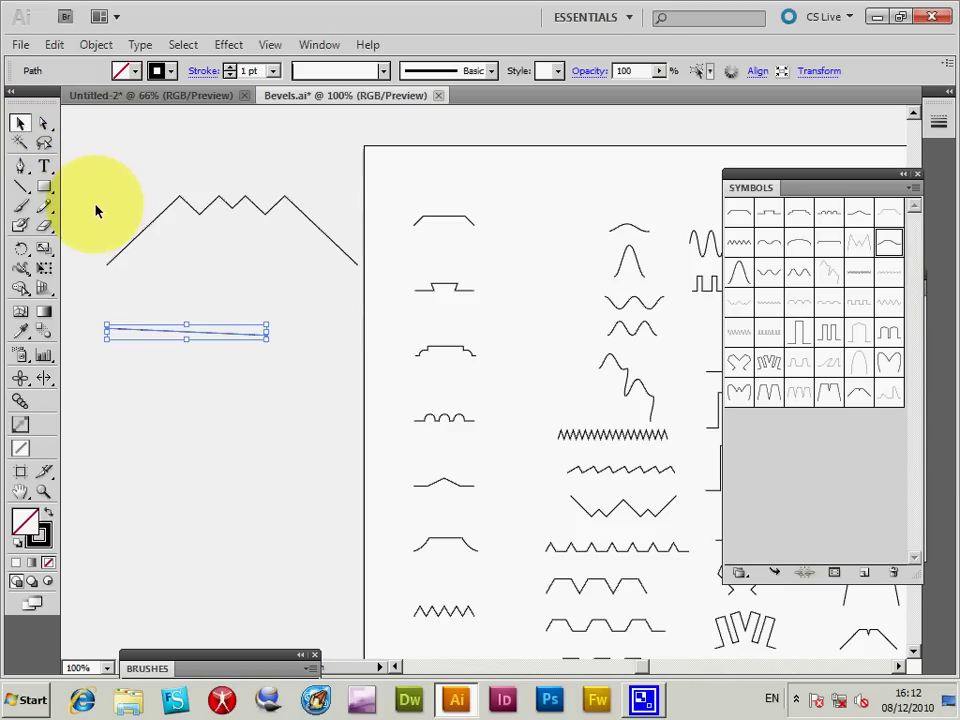
# Delete the straight line and save the zigzag as a Graphic symbol named 'crackle 1'
pyautogui.press('Delete')
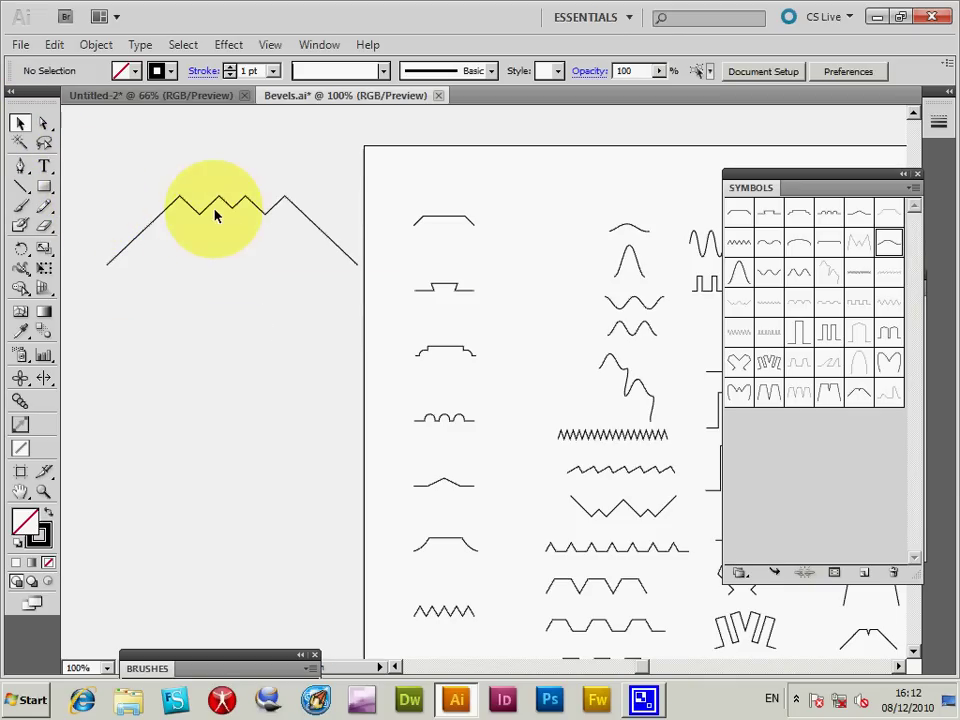
pyautogui.click(214, 204)
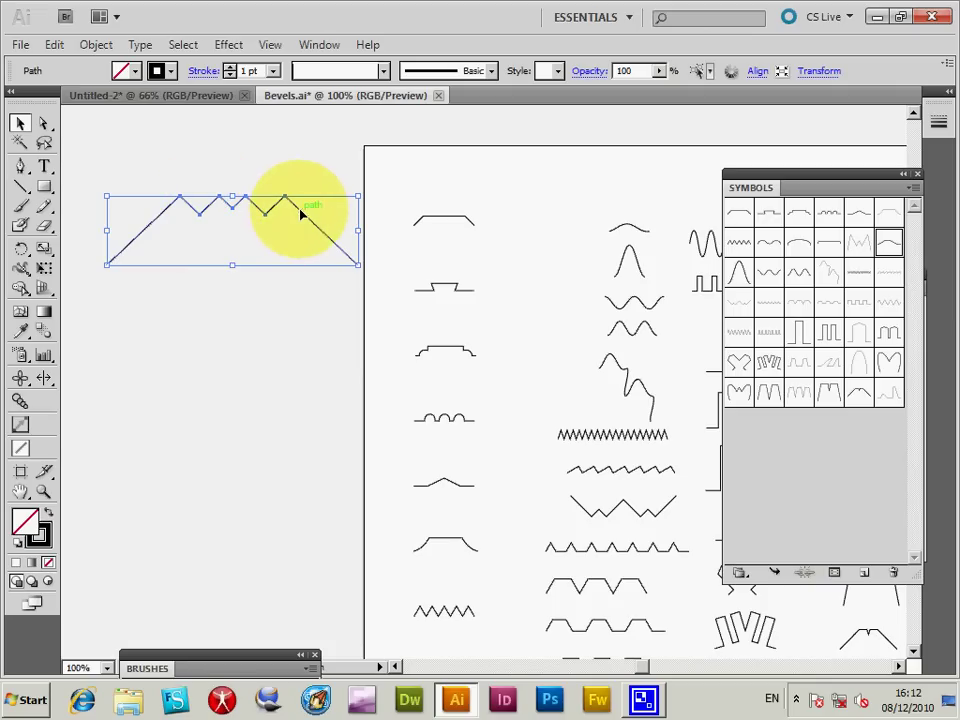
pyautogui.moveTo(304, 217); pyautogui.dragTo(789, 471)
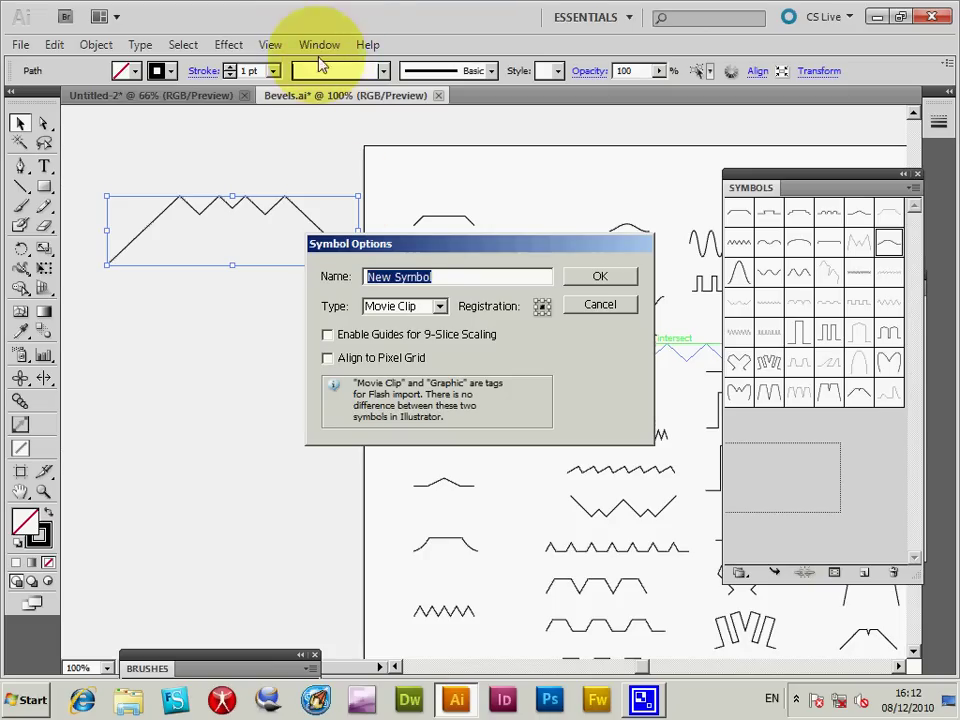
pyautogui.click(425, 307)
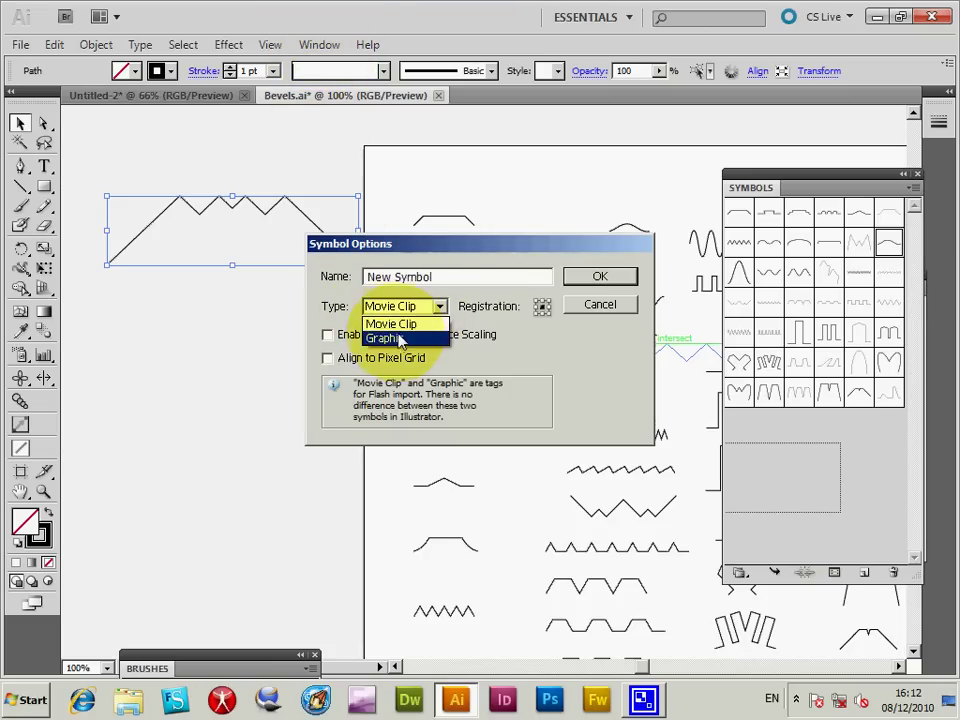
pyautogui.click(378, 338)
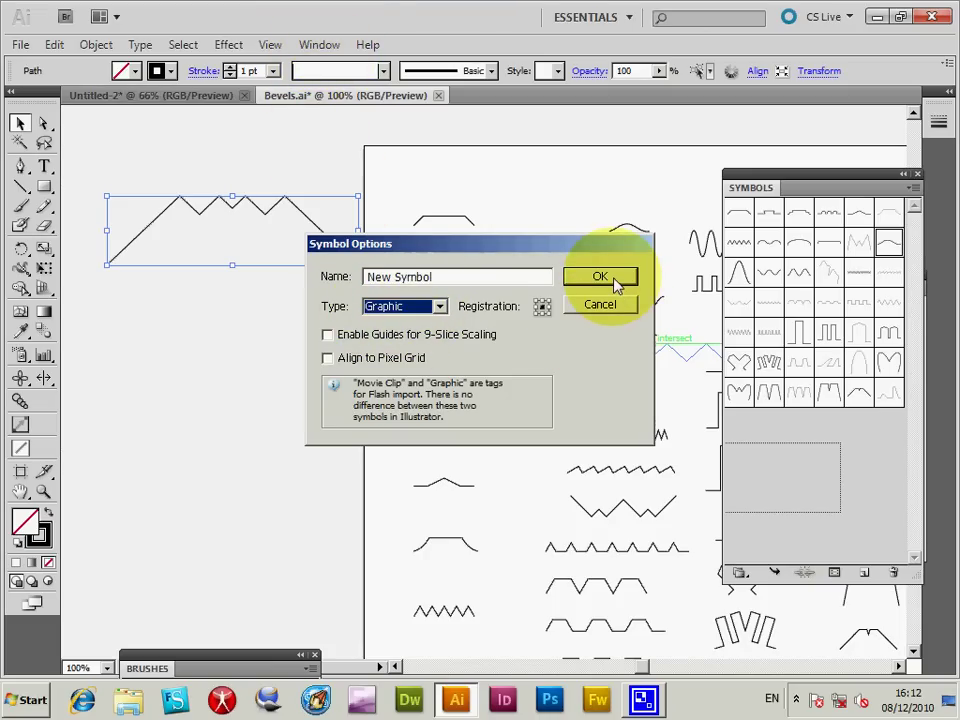
pyautogui.moveTo(446, 278); pyautogui.dragTo(407, 221)
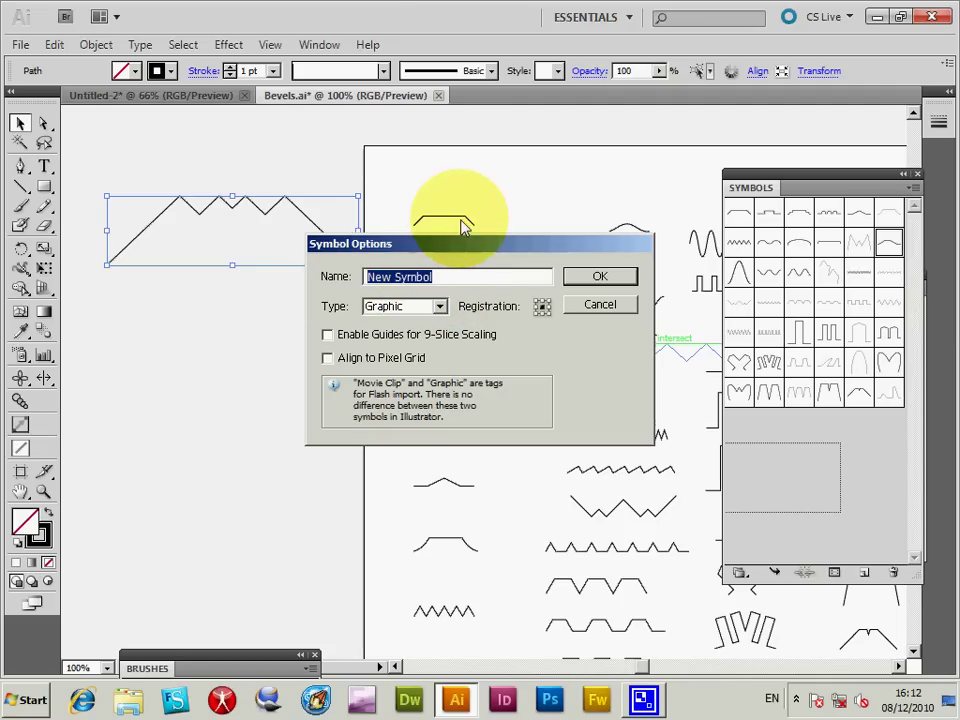
pyautogui.write('crackle 1')
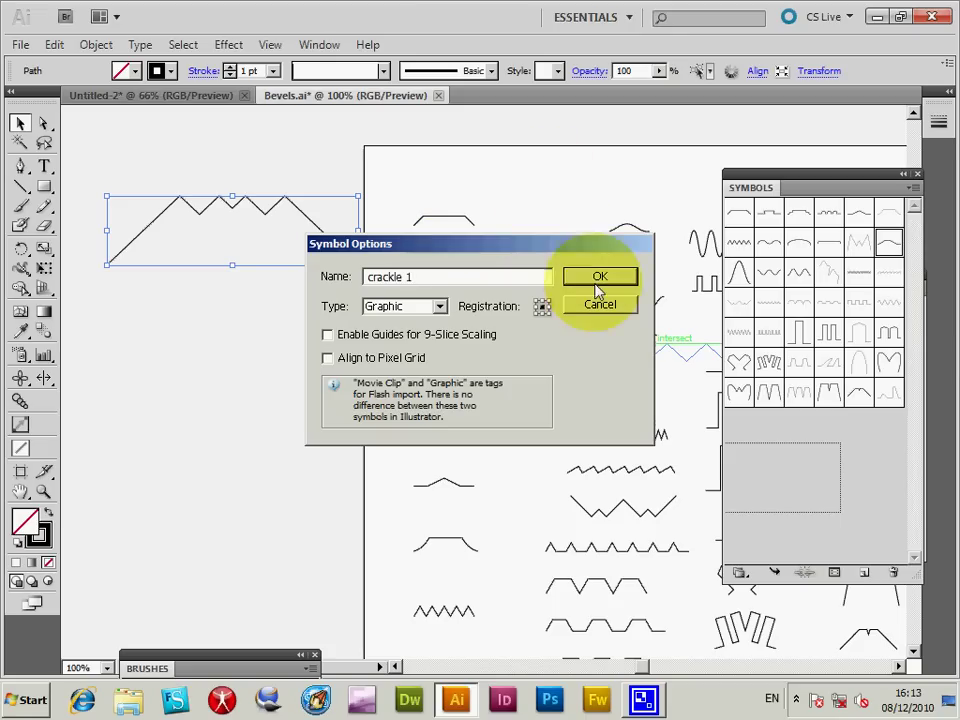
pyautogui.click(599, 279)
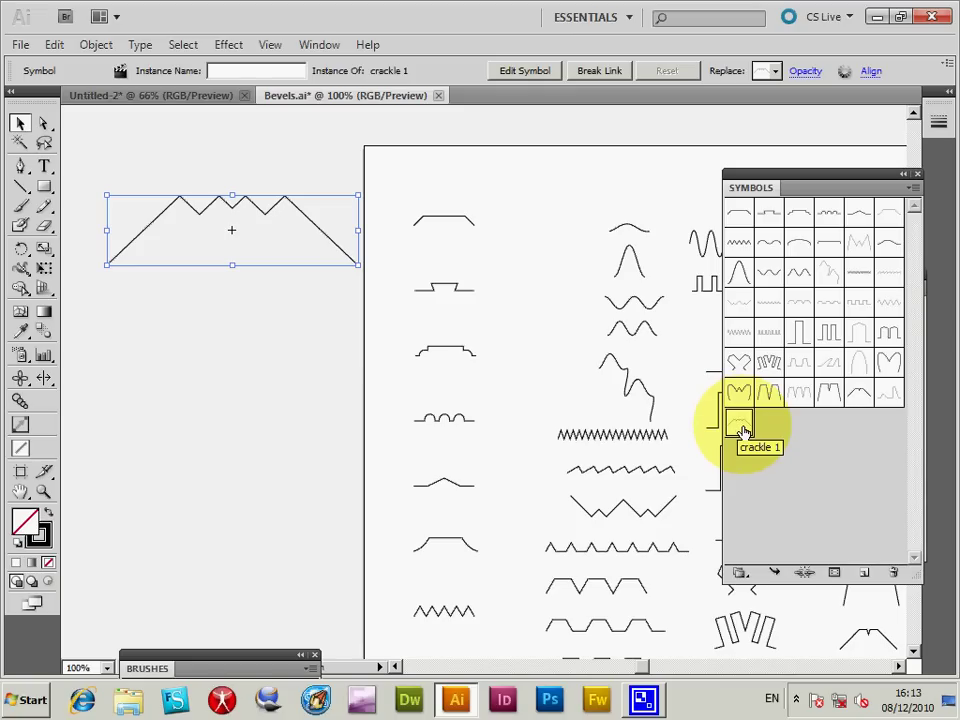
# Save As over Bevels.ai, confirming the replace and accepting the default Illustrator options
pyautogui.click(155, 153)
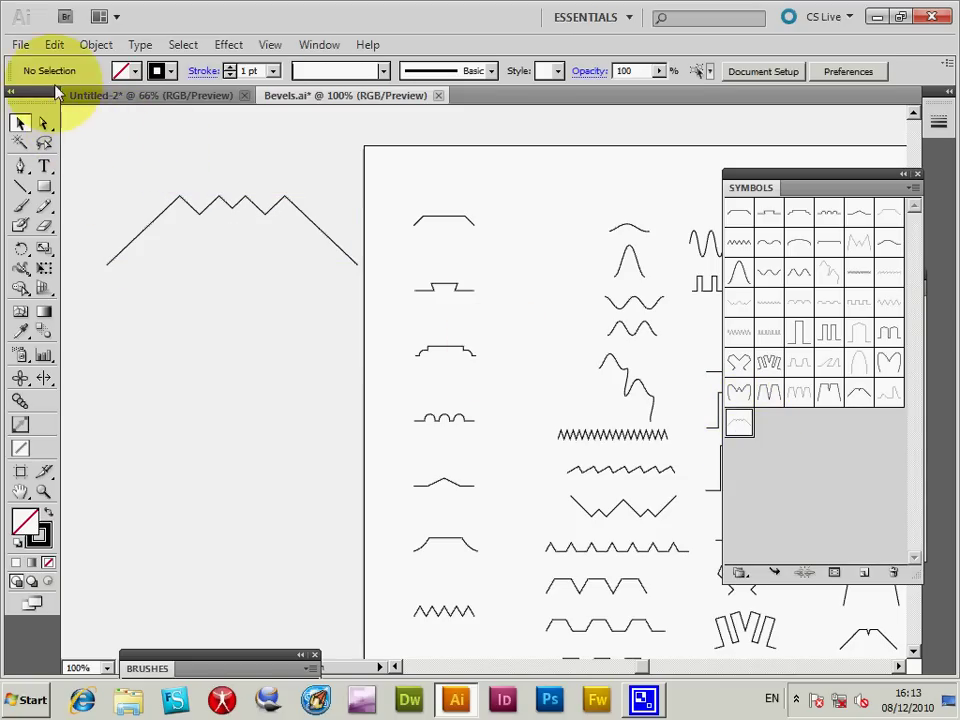
pyautogui.click(20, 45)
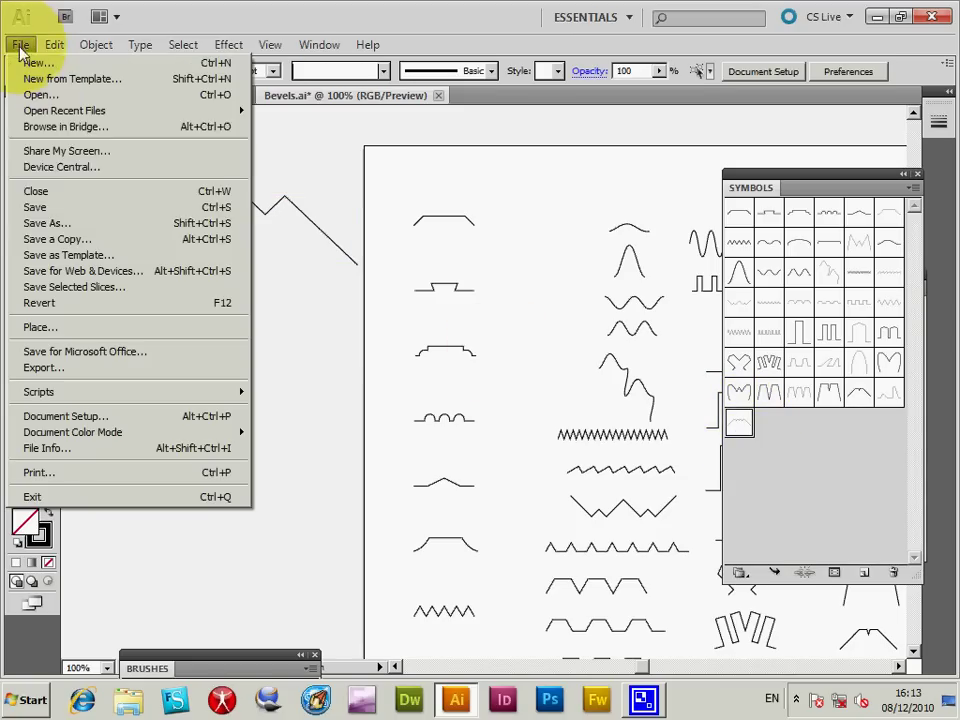
pyautogui.click(56, 221)
pyautogui.click(135, 96)
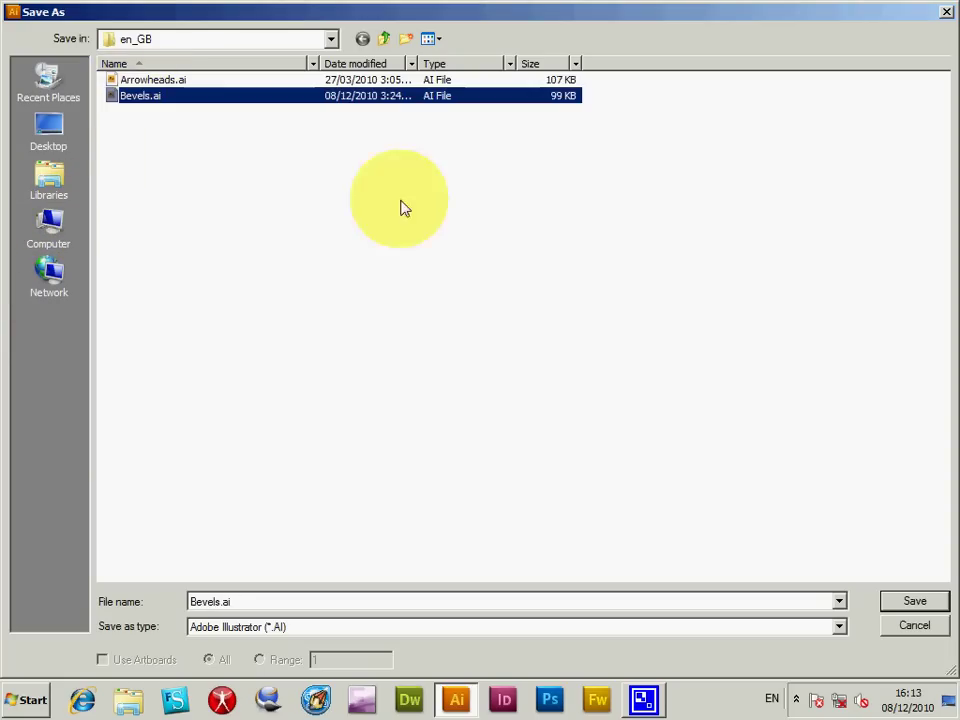
pyautogui.click(915, 602)
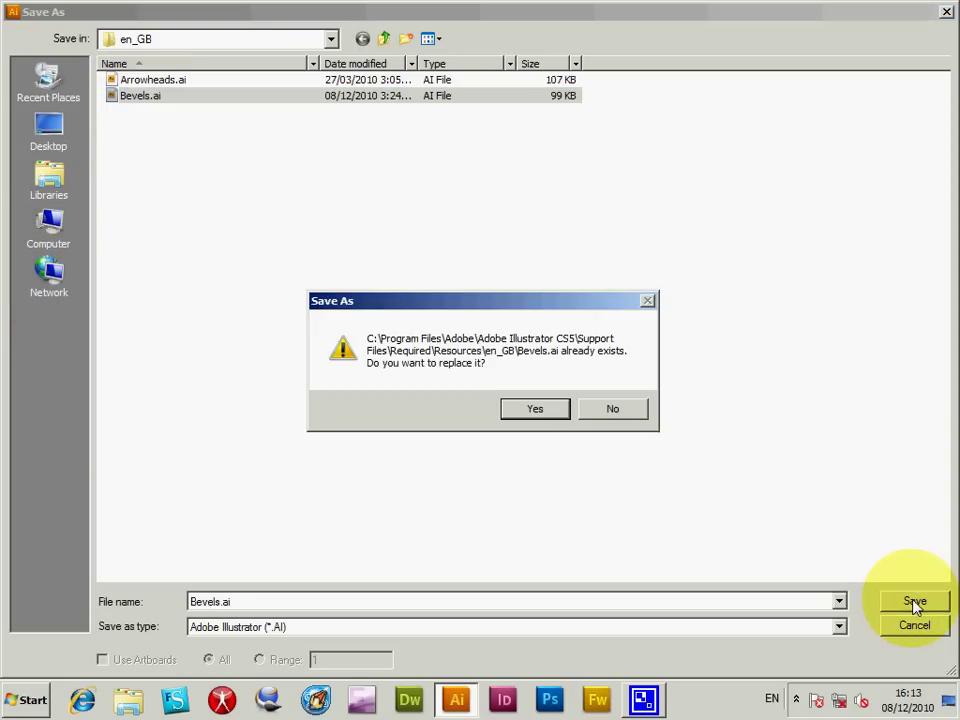
pyautogui.click(535, 410)
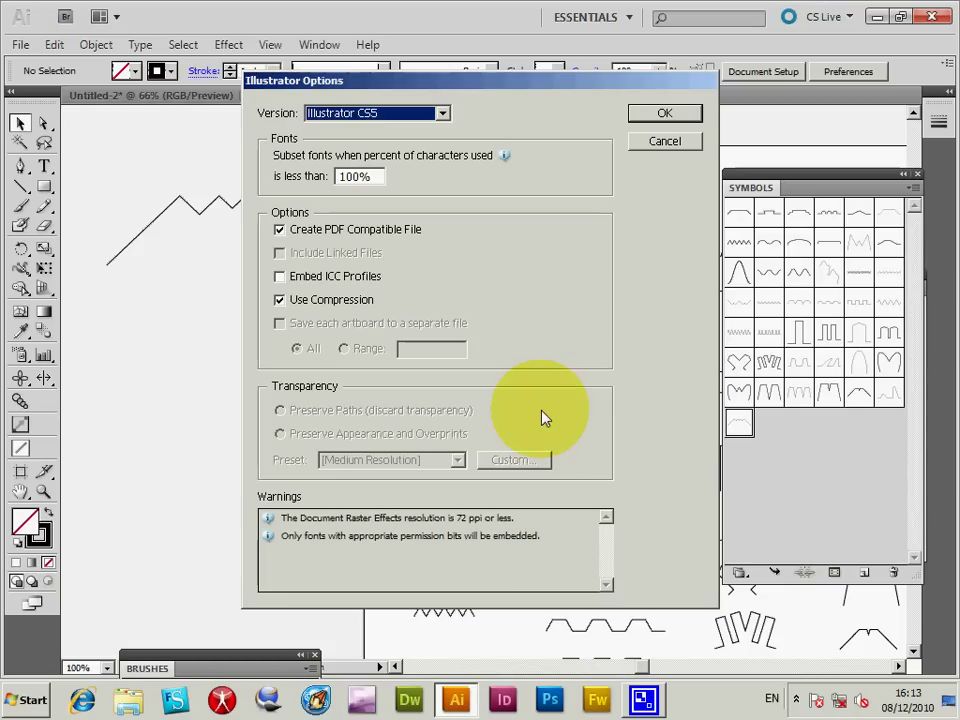
pyautogui.click(684, 116)
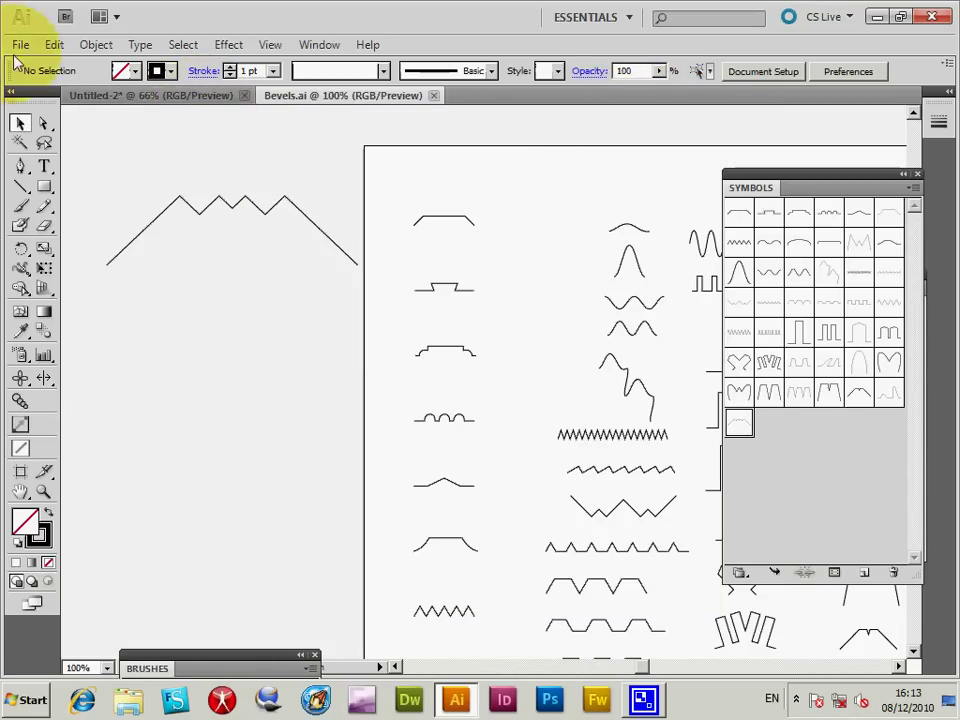
# Exit Illustrator without saving Untitled-2, then relaunch it from the taskbar
pyautogui.click(19, 45)
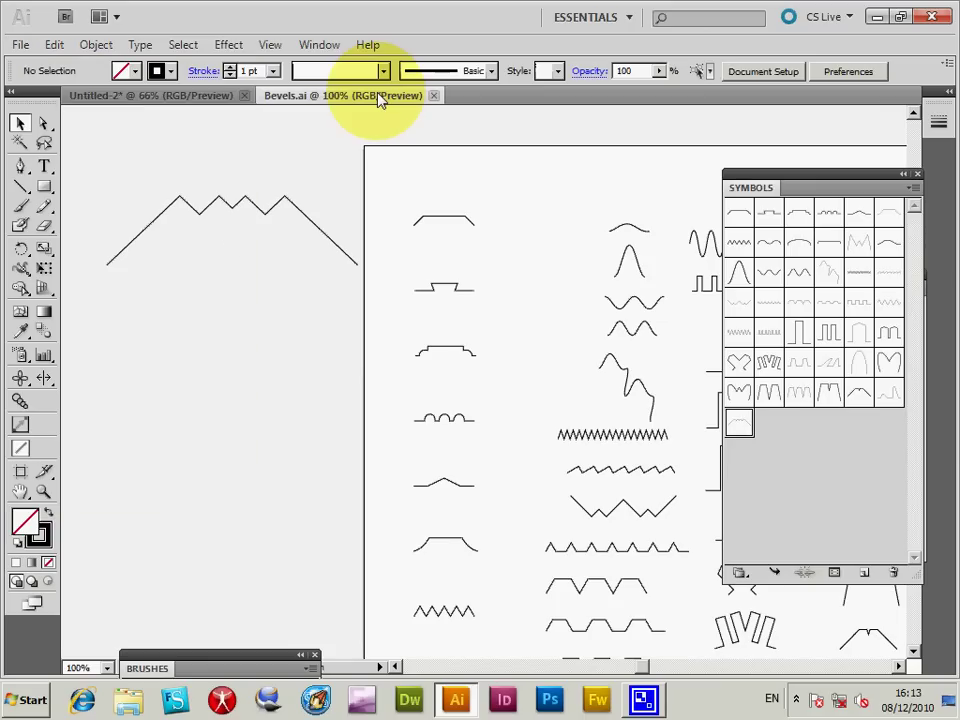
pyautogui.click(380, 97)
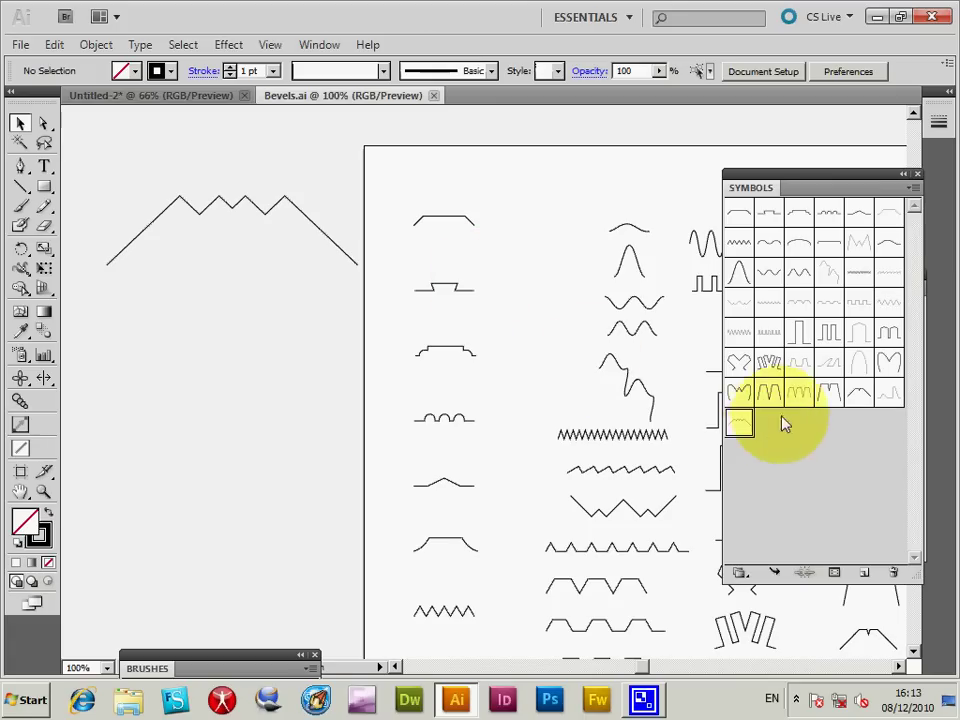
pyautogui.click(22, 44)
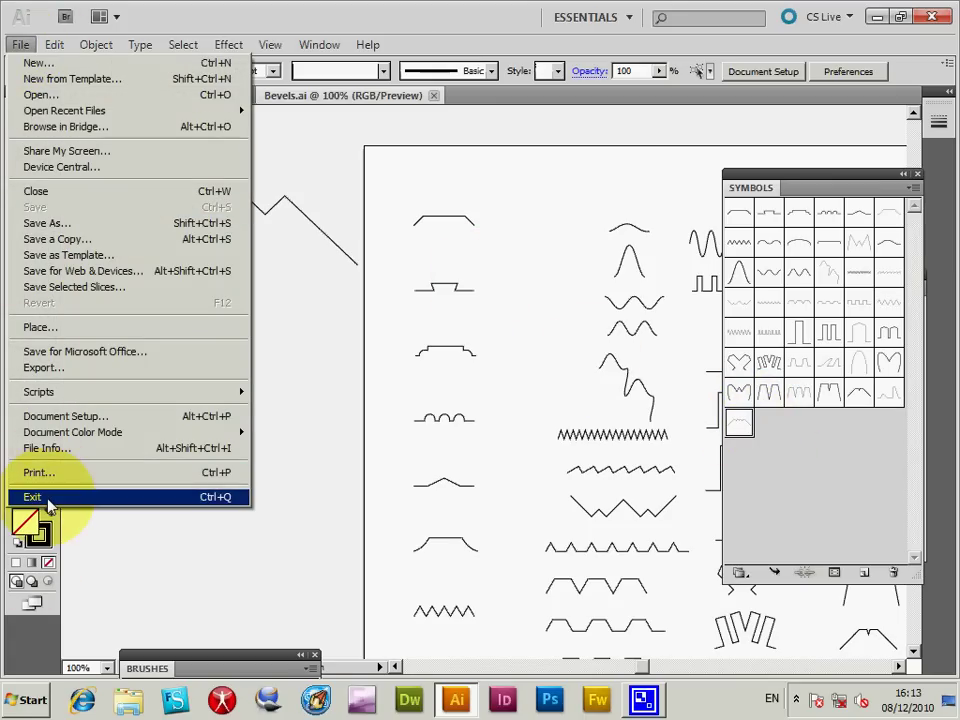
pyautogui.click(48, 500)
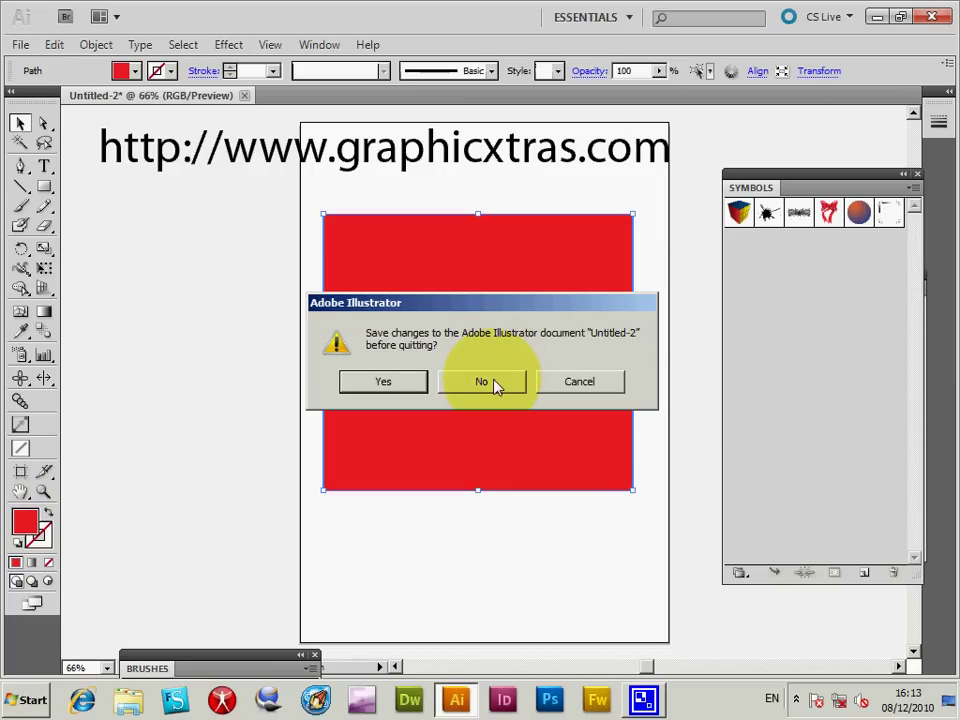
pyautogui.click(495, 386)
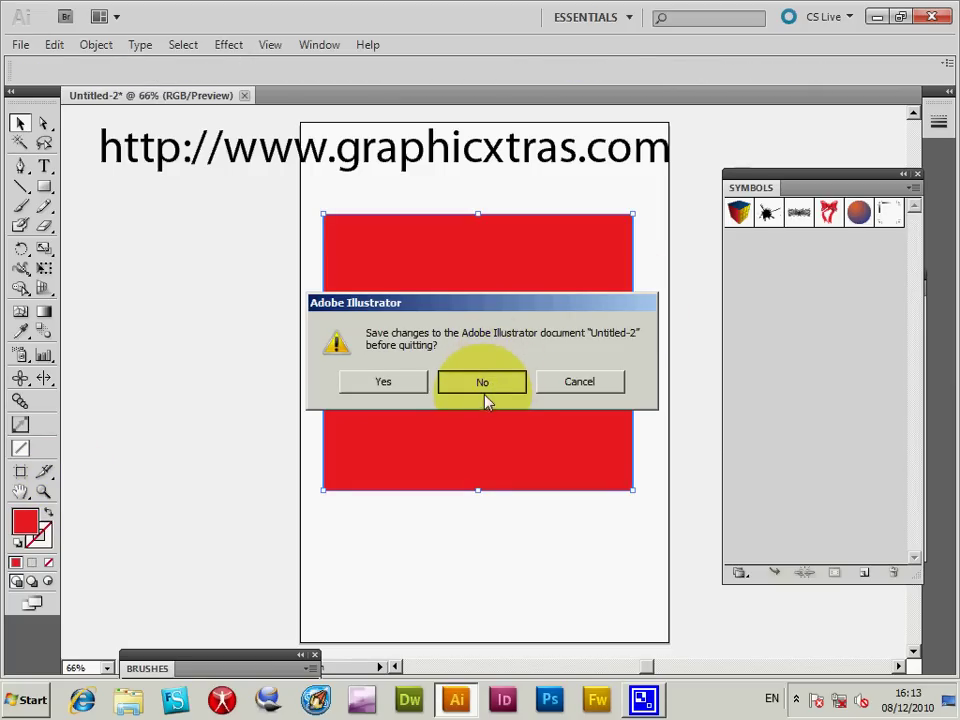
pyautogui.click(487, 392)
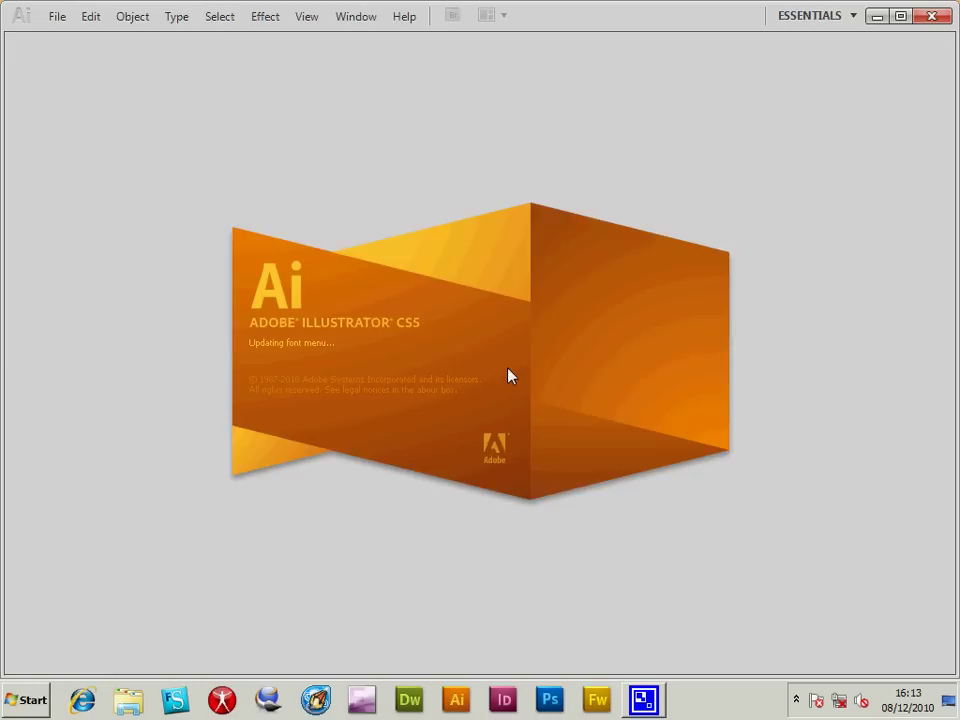
pyautogui.click(508, 376)
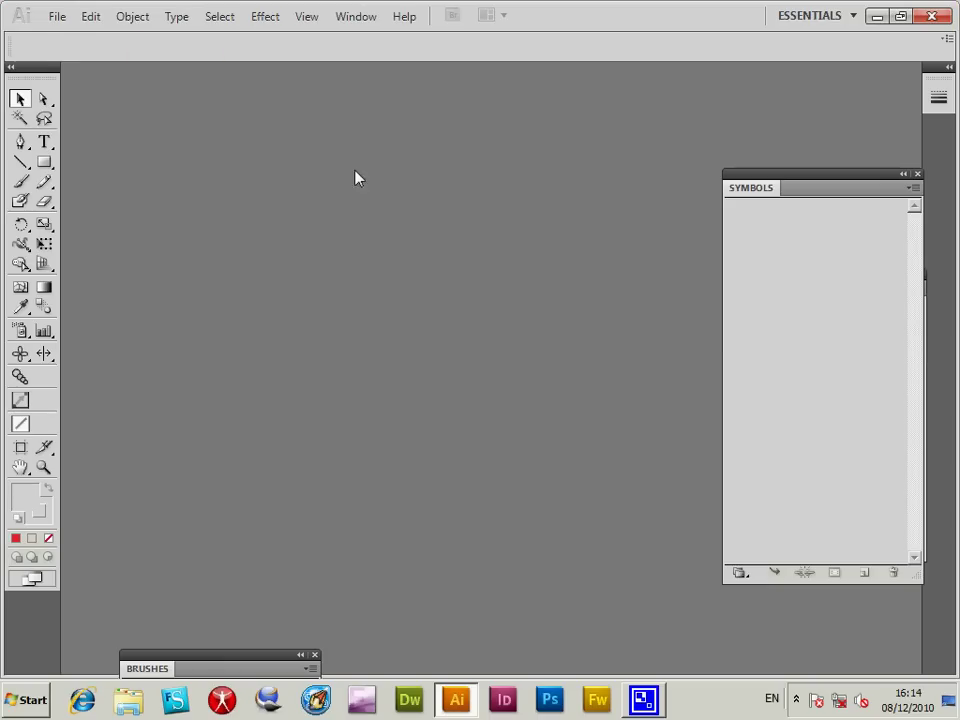
# Create a new document with the default A4 settings
pyautogui.click(51, 30)
pyautogui.click(60, 32)
pyautogui.click(17, 48)
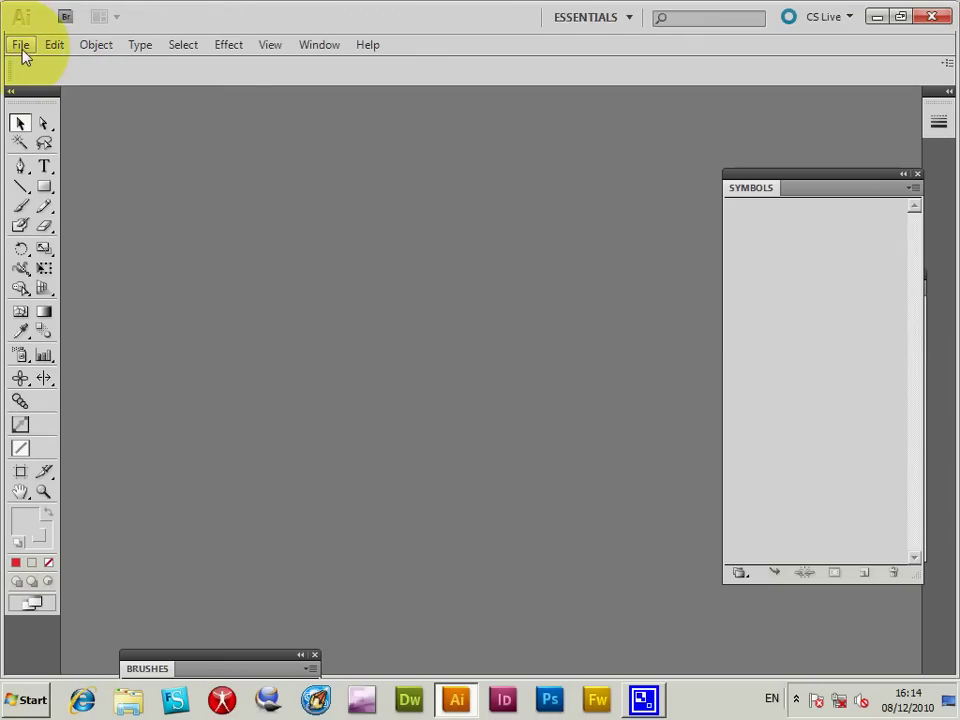
pyautogui.click(32, 62)
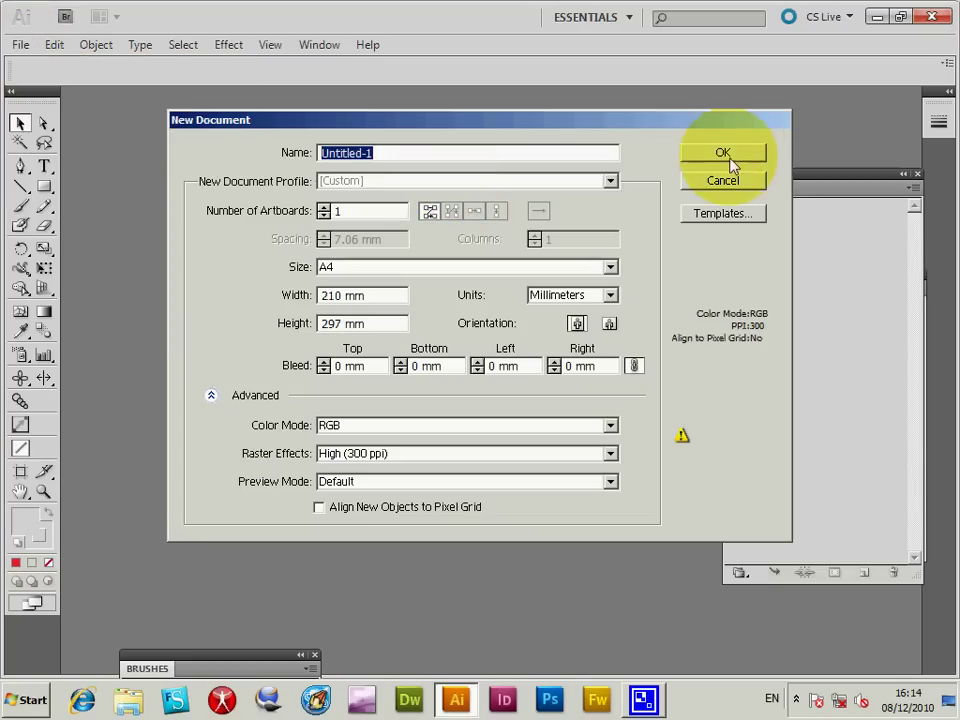
pyautogui.click(720, 154)
# Draw a large rectangle with red fill and no stroke, then nudge it slightly right
pyautogui.click(44, 186)
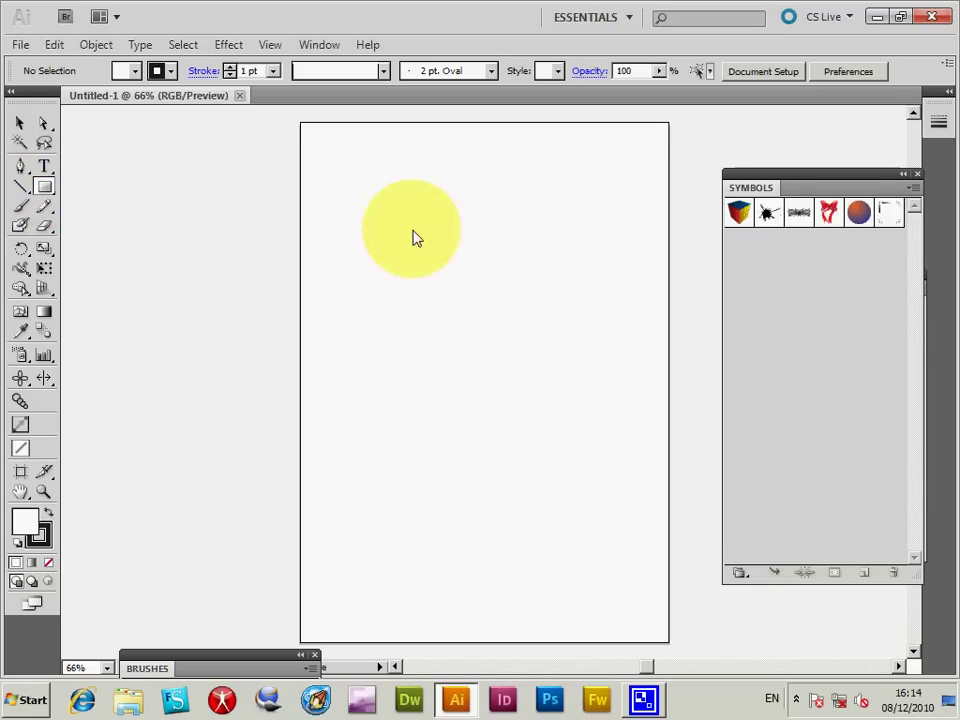
pyautogui.moveTo(339, 236); pyautogui.dragTo(603, 454)
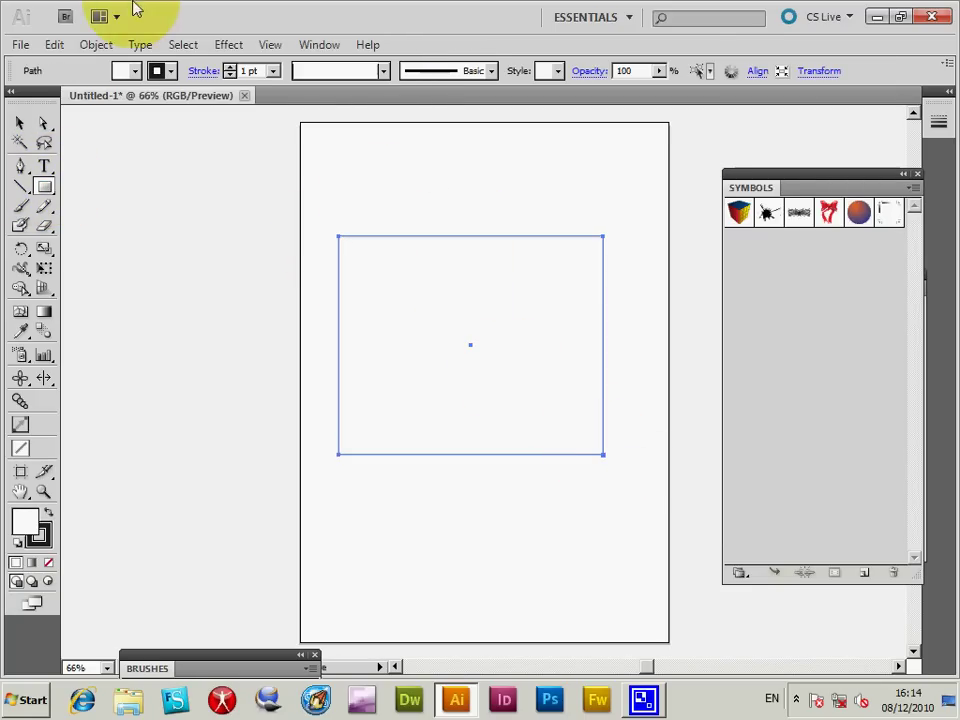
pyautogui.click(126, 72)
pyautogui.click(150, 89)
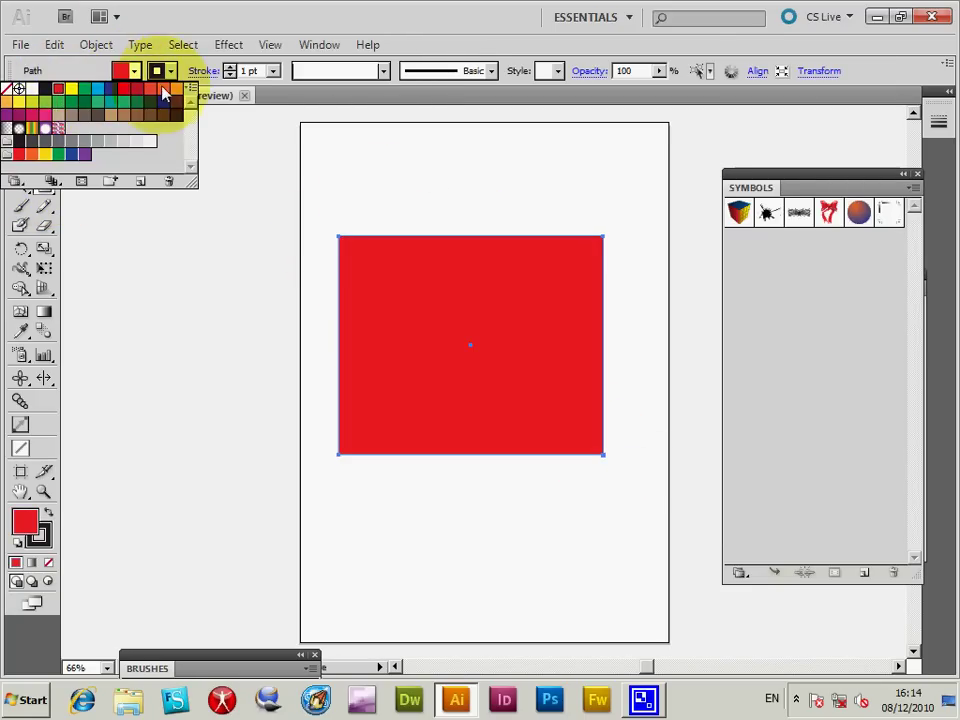
pyautogui.click(36, 62)
pyautogui.click(171, 72)
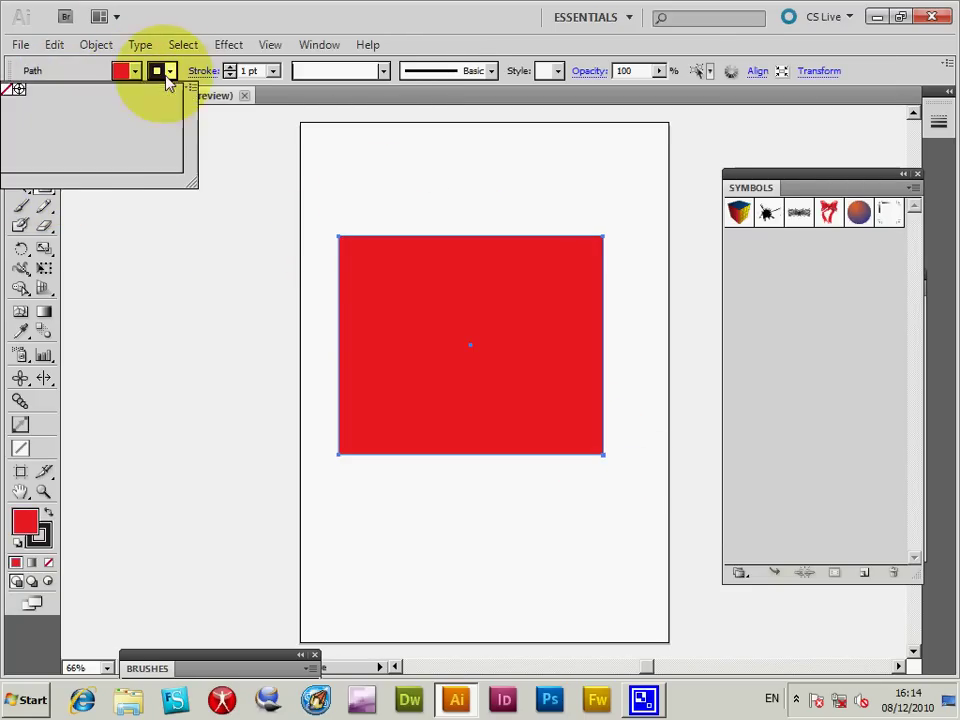
pyautogui.click(7, 88)
pyautogui.click(20, 122)
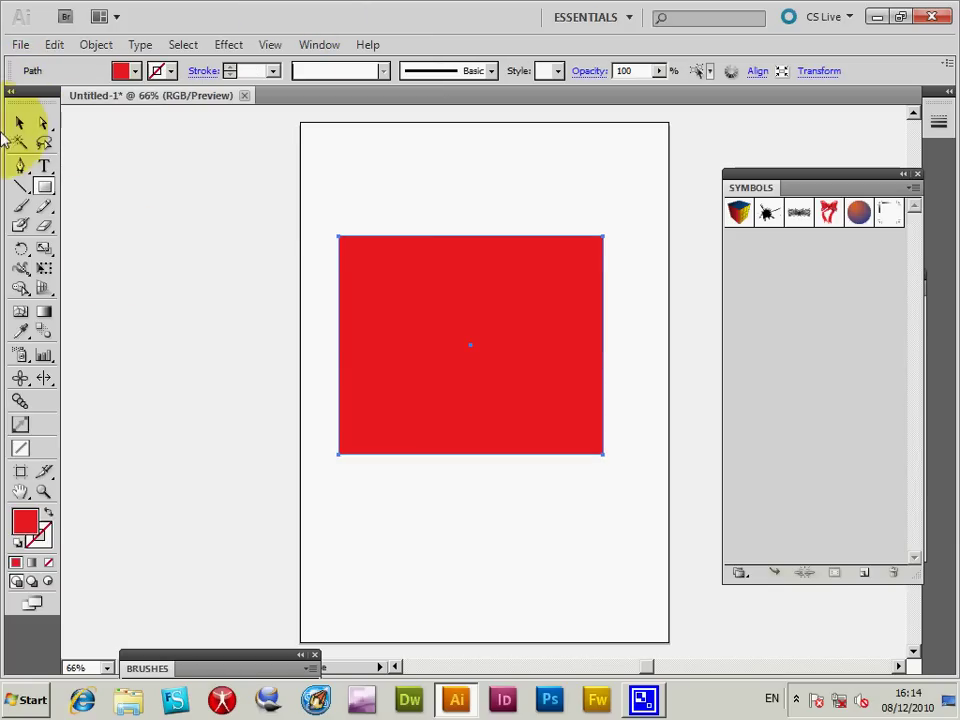
pyautogui.moveTo(474, 280); pyautogui.dragTo(505, 286)
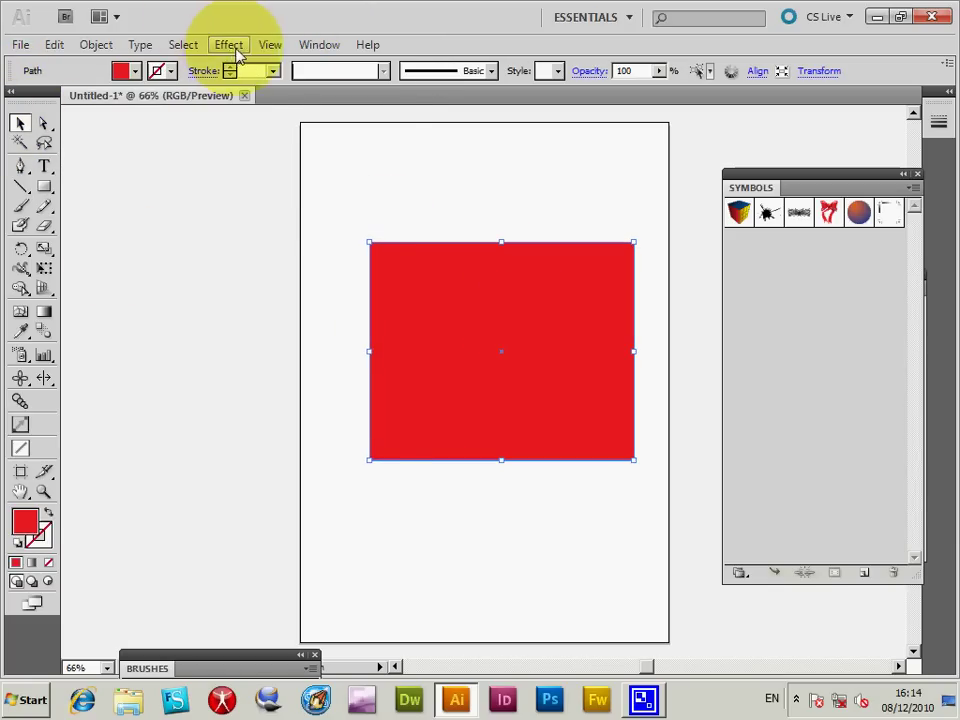
# Apply Effect > 3D > Extrude & Bevel to the rectangle with Preview turned on
pyautogui.click(228, 44)
pyautogui.moveTo(272, 146)
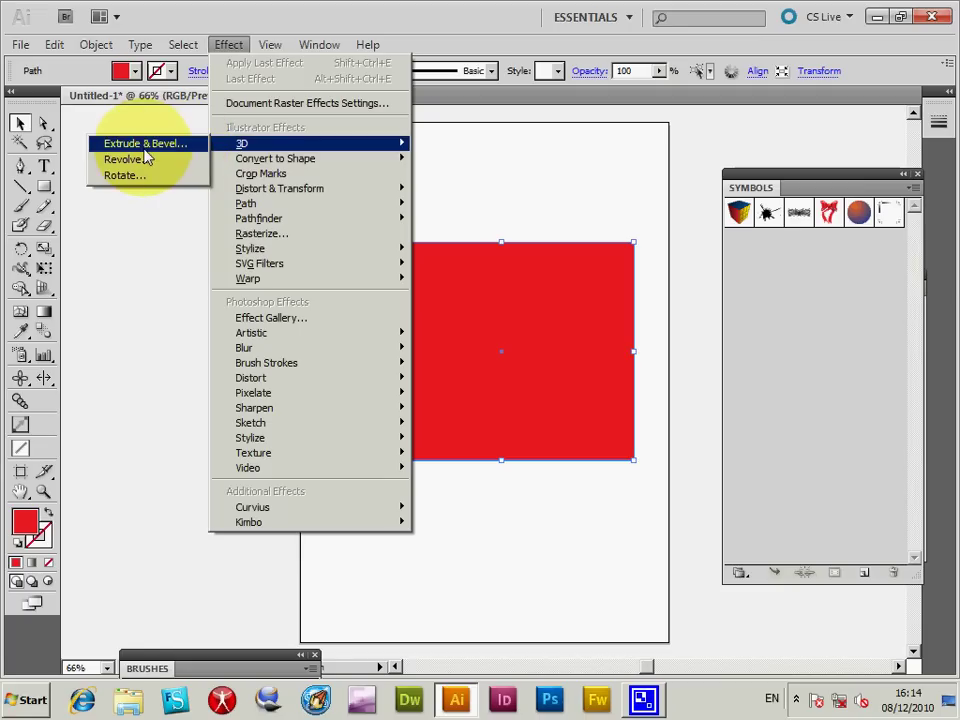
pyautogui.click(150, 145)
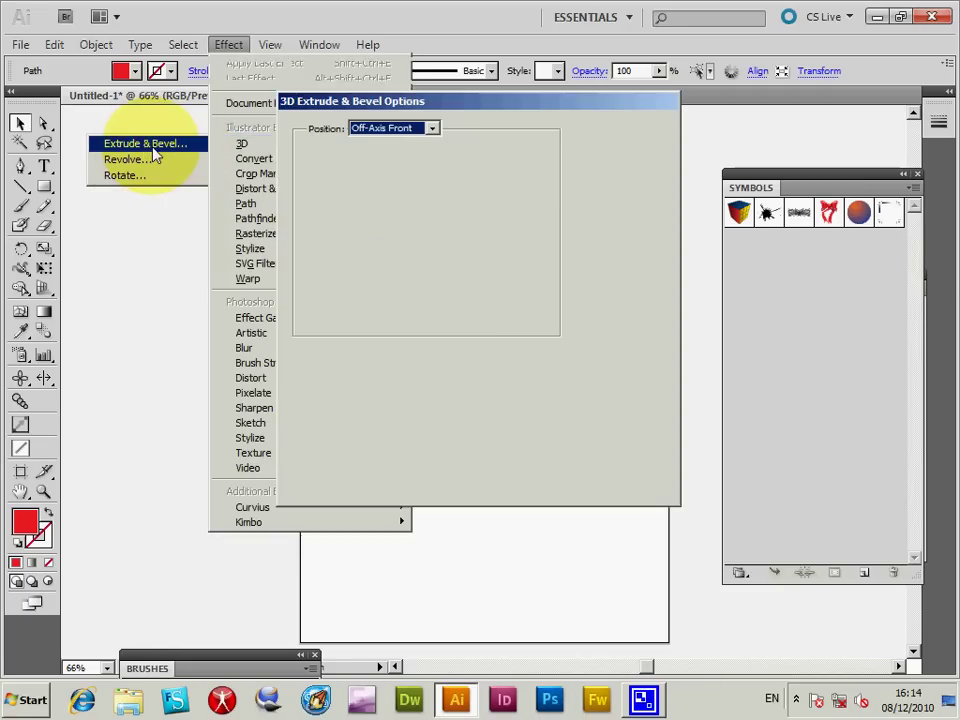
pyautogui.moveTo(456, 107); pyautogui.dragTo(698, 124)
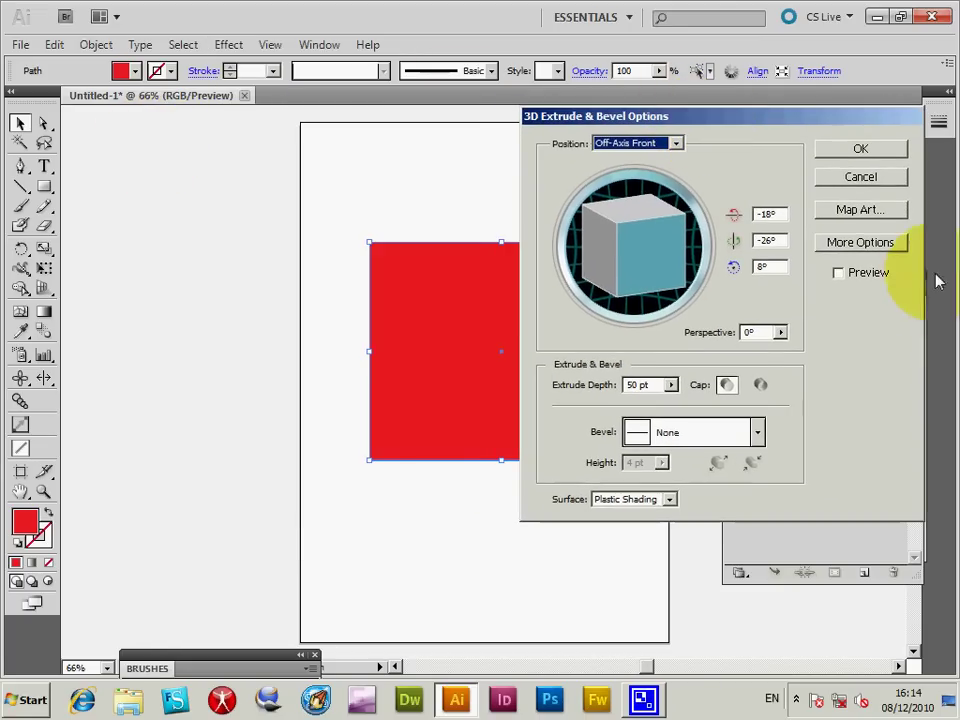
pyautogui.click(840, 276)
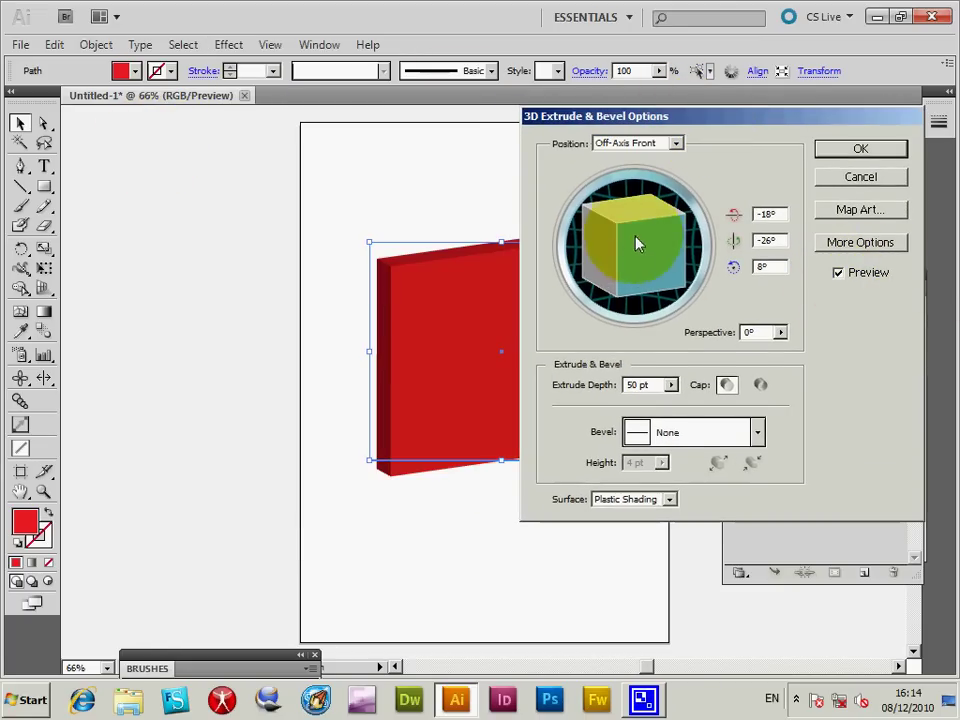
# Set Extrude Depth to 538 pt and choose the crackle 1 bevel from the list
pyautogui.click(670, 385)
pyautogui.moveTo(583, 416); pyautogui.dragTo(604, 413)
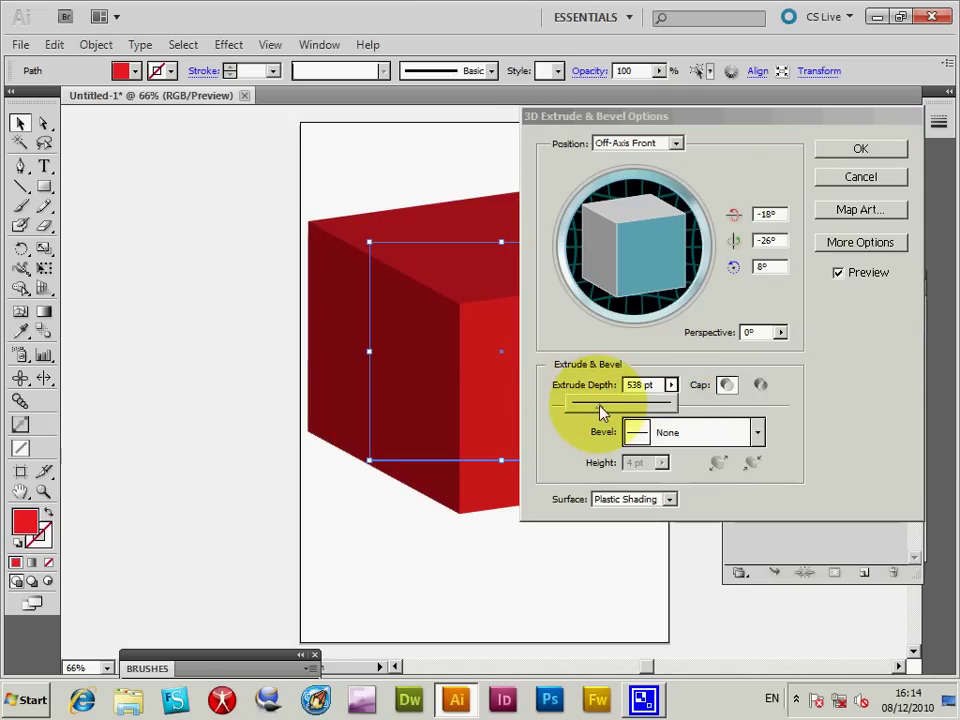
pyautogui.click(762, 440)
pyautogui.click(762, 440)
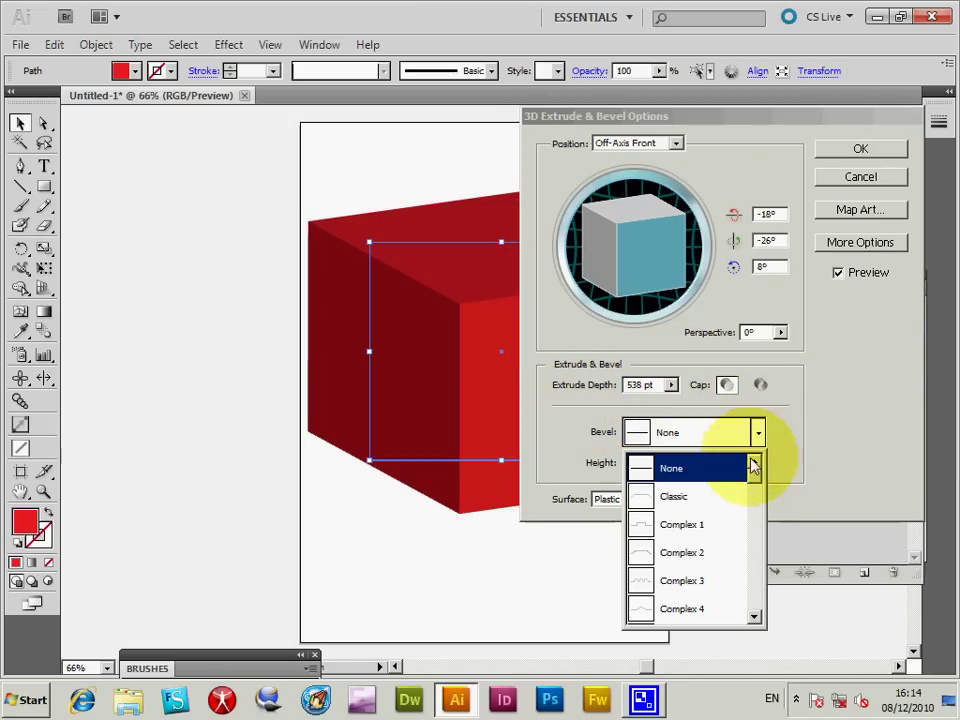
pyautogui.click(757, 517)
pyautogui.moveTo(757, 517); pyautogui.dragTo(760, 612)
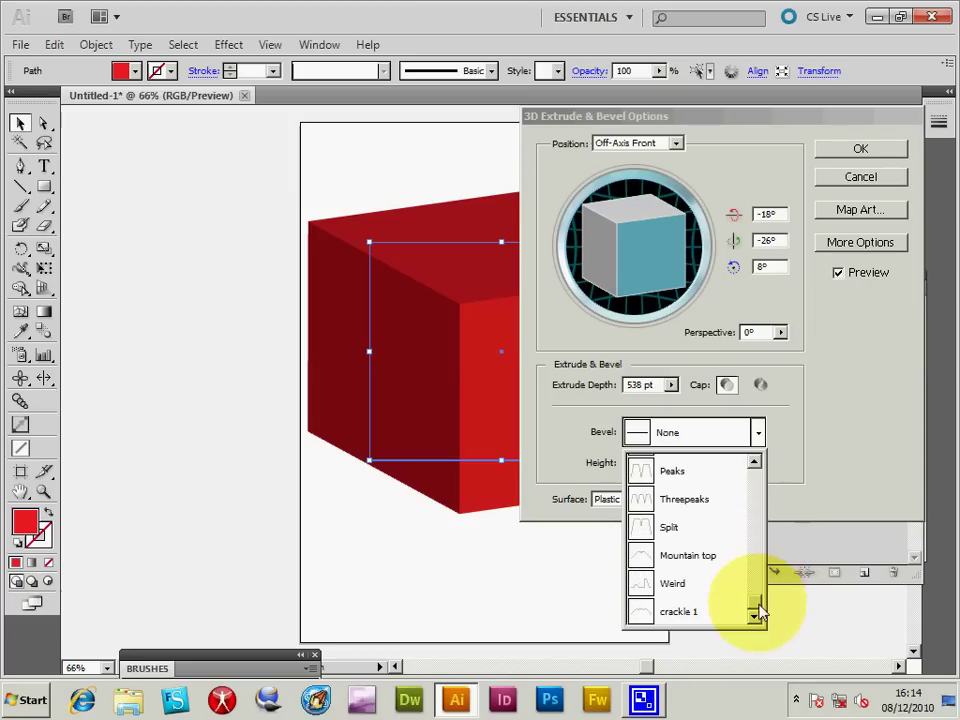
pyautogui.click(680, 612)
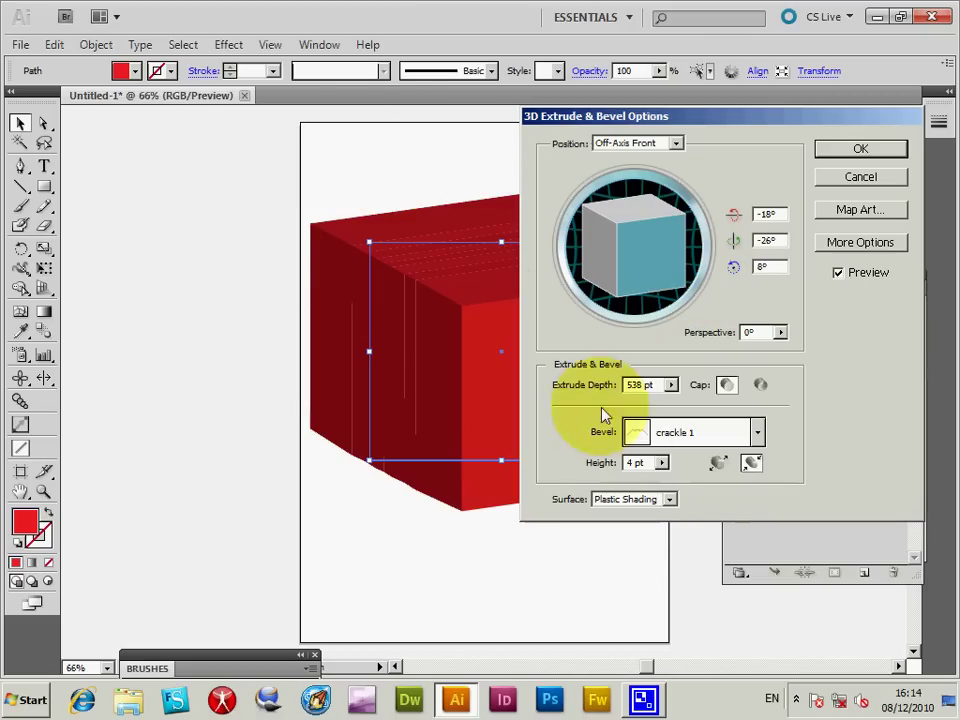
# Give the box a 69 pt bevel height, rotate it to 81°, 18°, 15°, set the bevel outward, and apply
pyautogui.moveTo(662, 462); pyautogui.dragTo(631, 490)
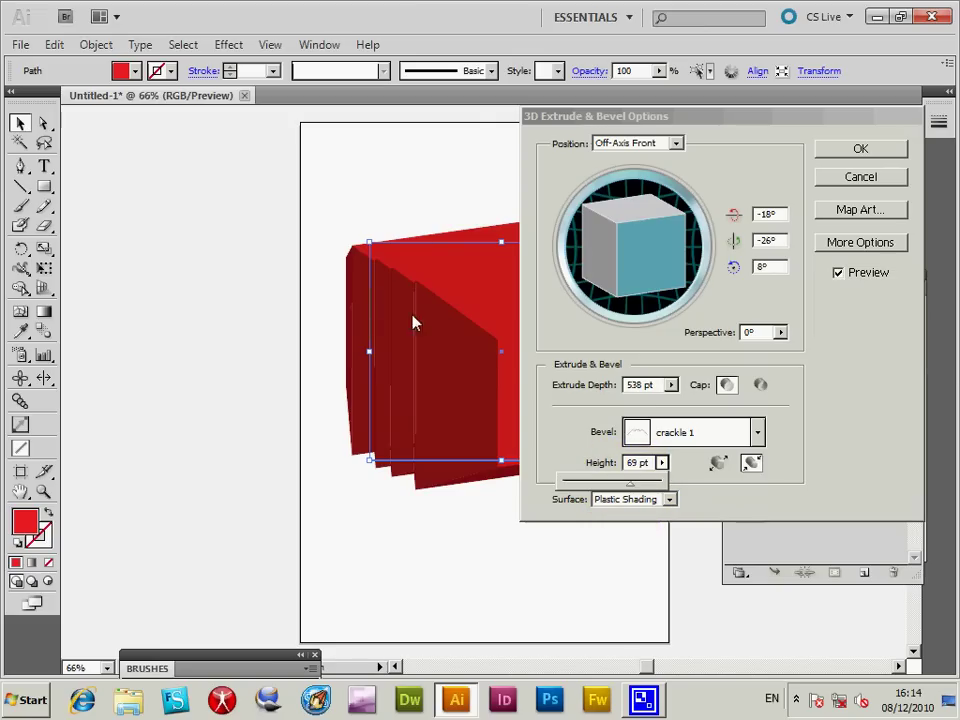
pyautogui.moveTo(643, 263); pyautogui.dragTo(592, 178)
pyautogui.moveTo(605, 250); pyautogui.dragTo(536, 274)
pyautogui.moveTo(599, 115); pyautogui.dragTo(678, 158)
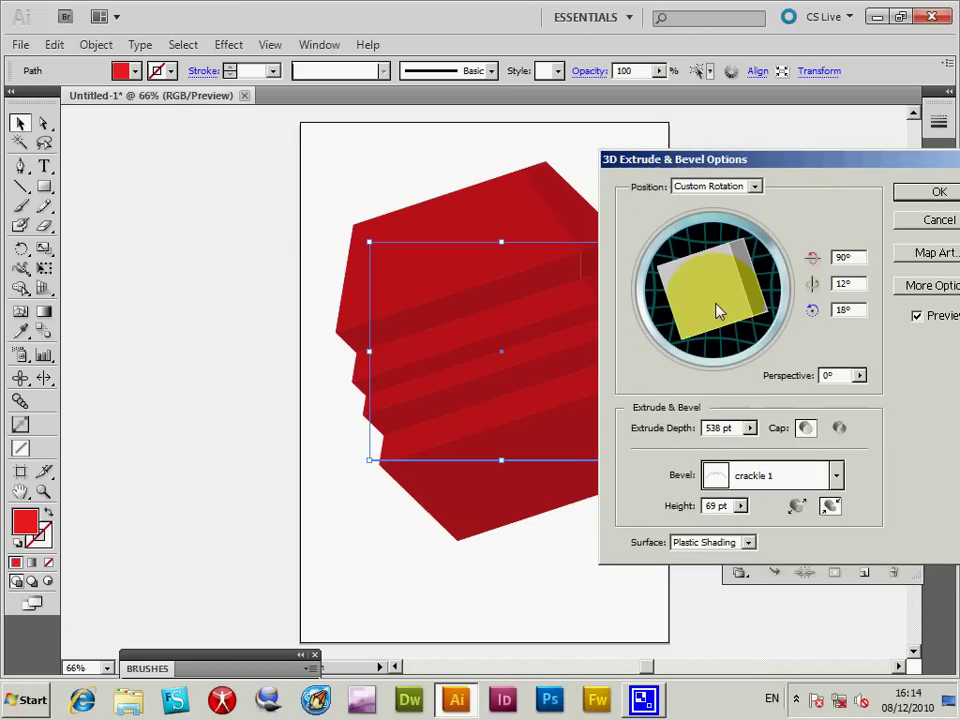
pyautogui.moveTo(718, 311); pyautogui.dragTo(712, 318)
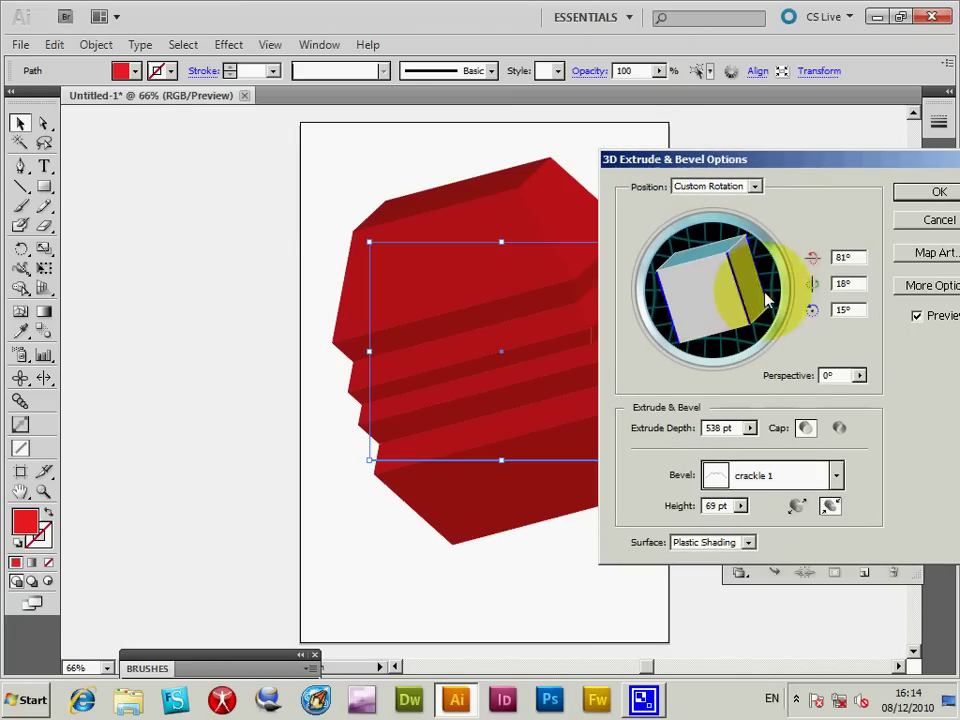
pyautogui.click(797, 507)
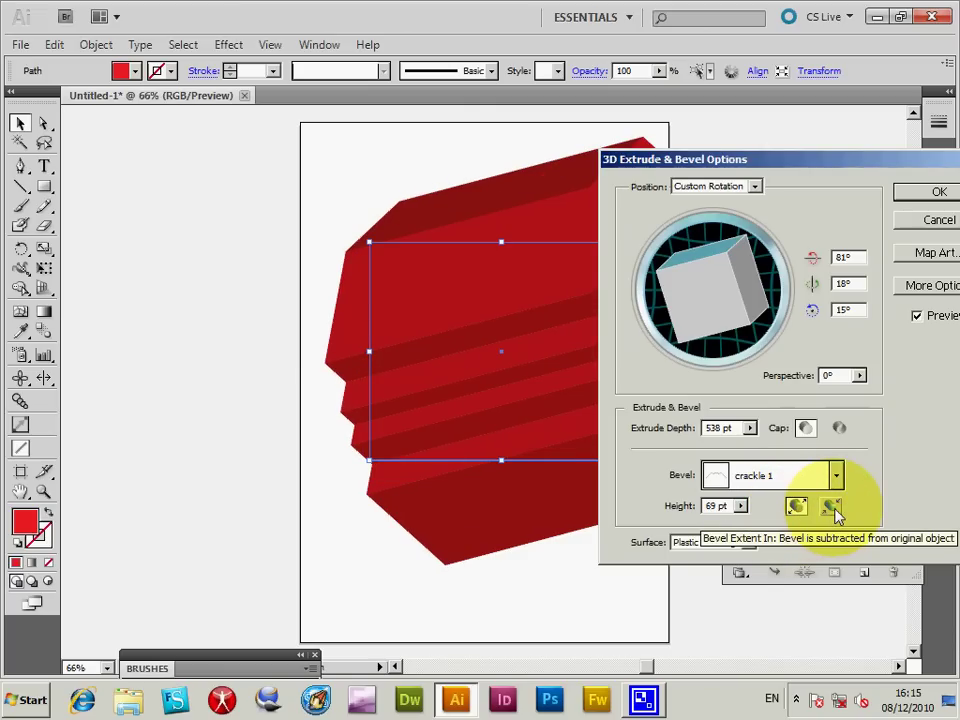
pyautogui.click(925, 191)
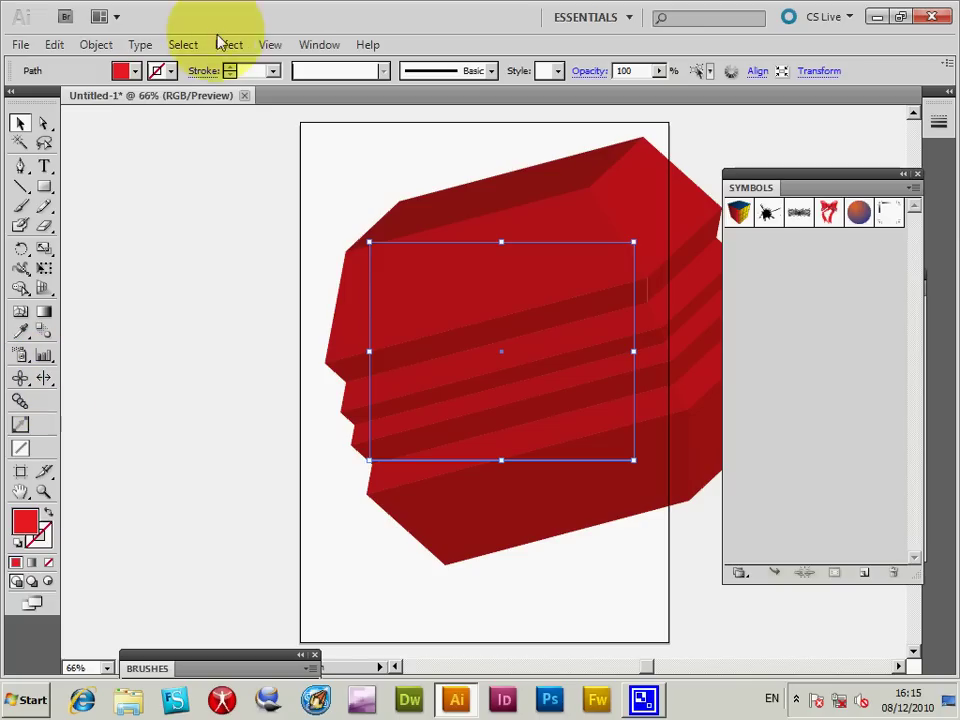
# Show the Reflect tool variants, then dismiss them without choosing one
pyautogui.click(43, 378)
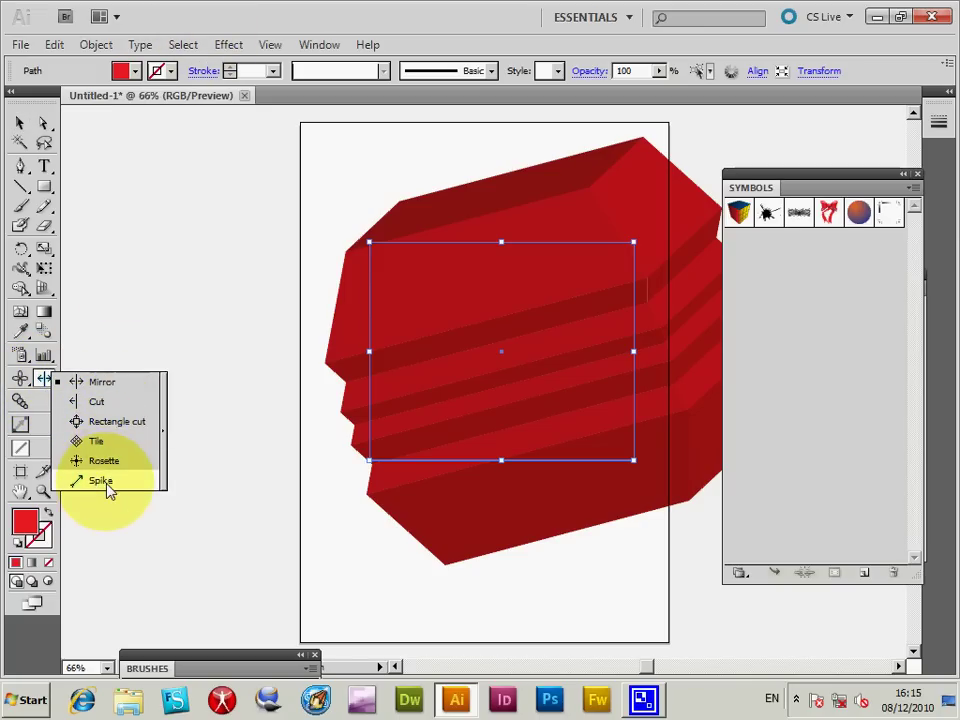
pyautogui.click(111, 294)
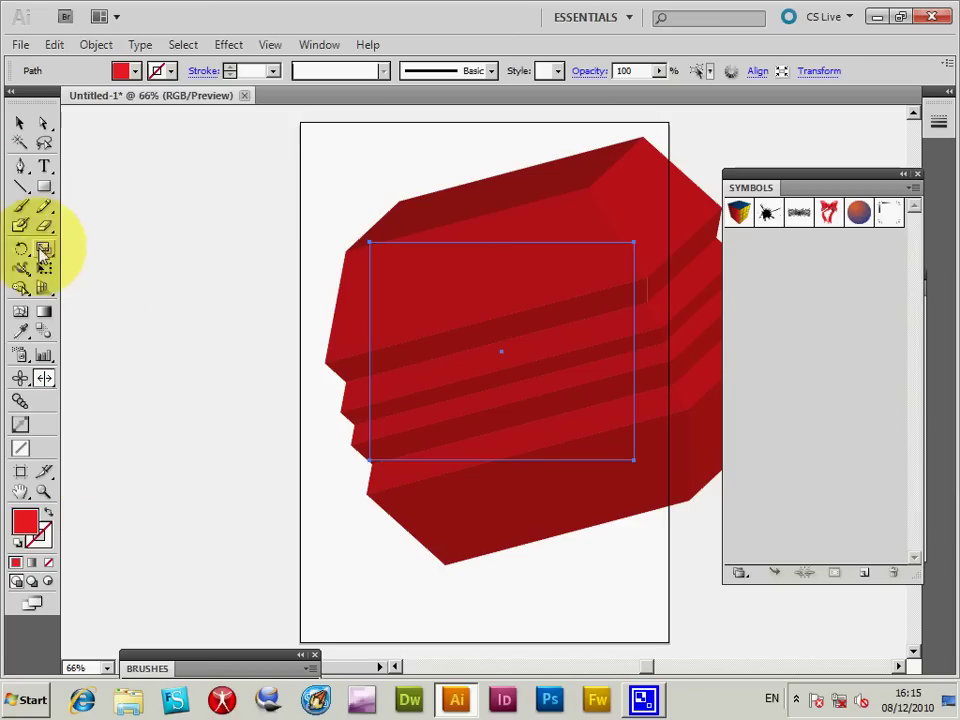